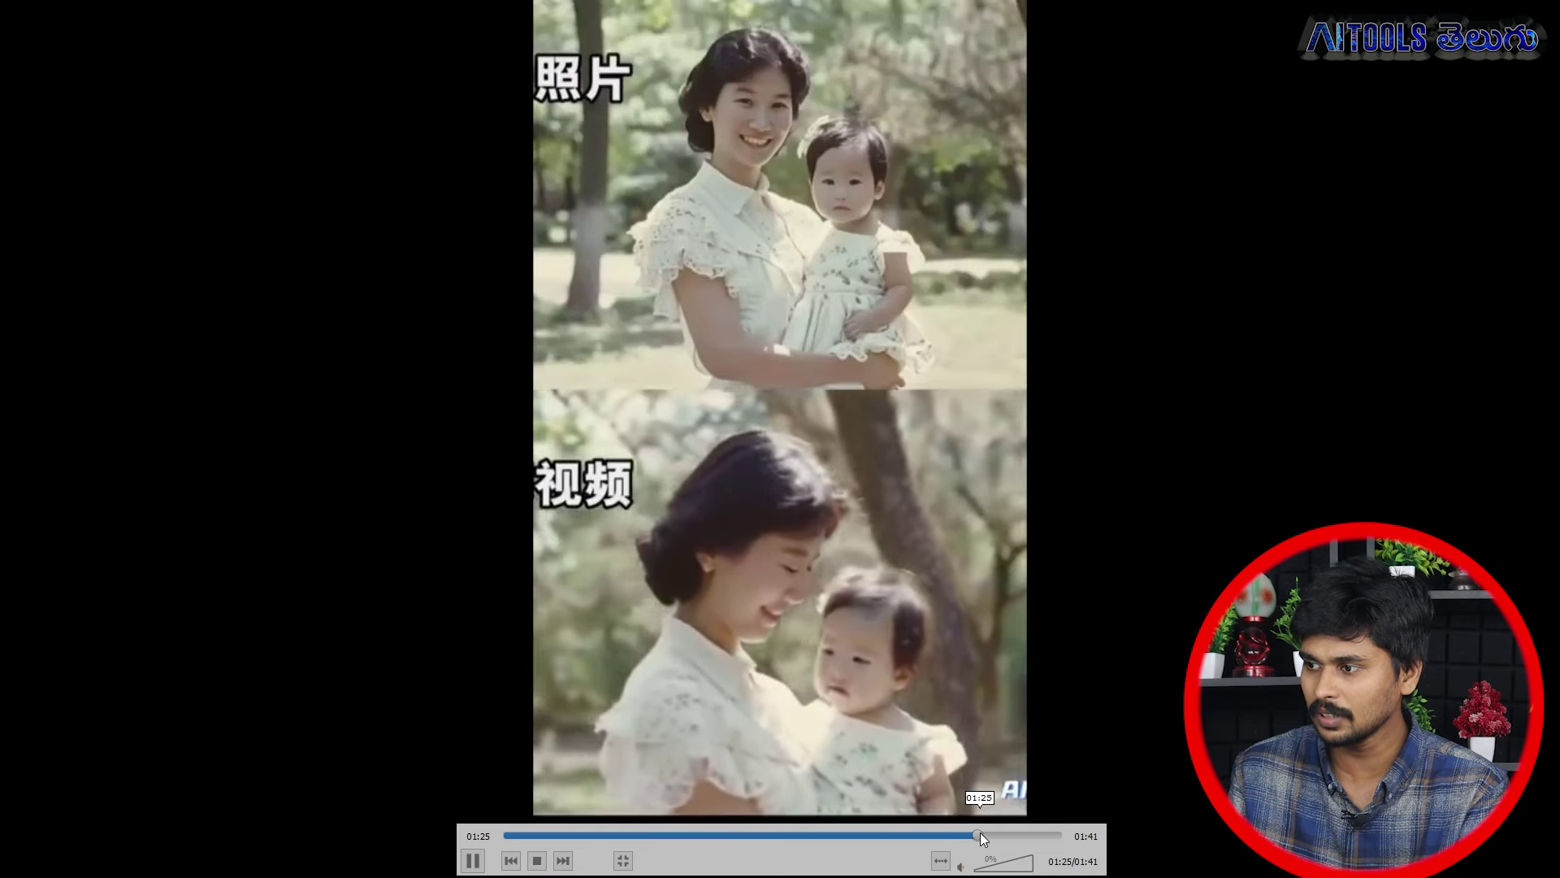
Skip ahead in the photo-to-video comparison clip in VLC and pause it at 01:35.
left_click(987, 834)
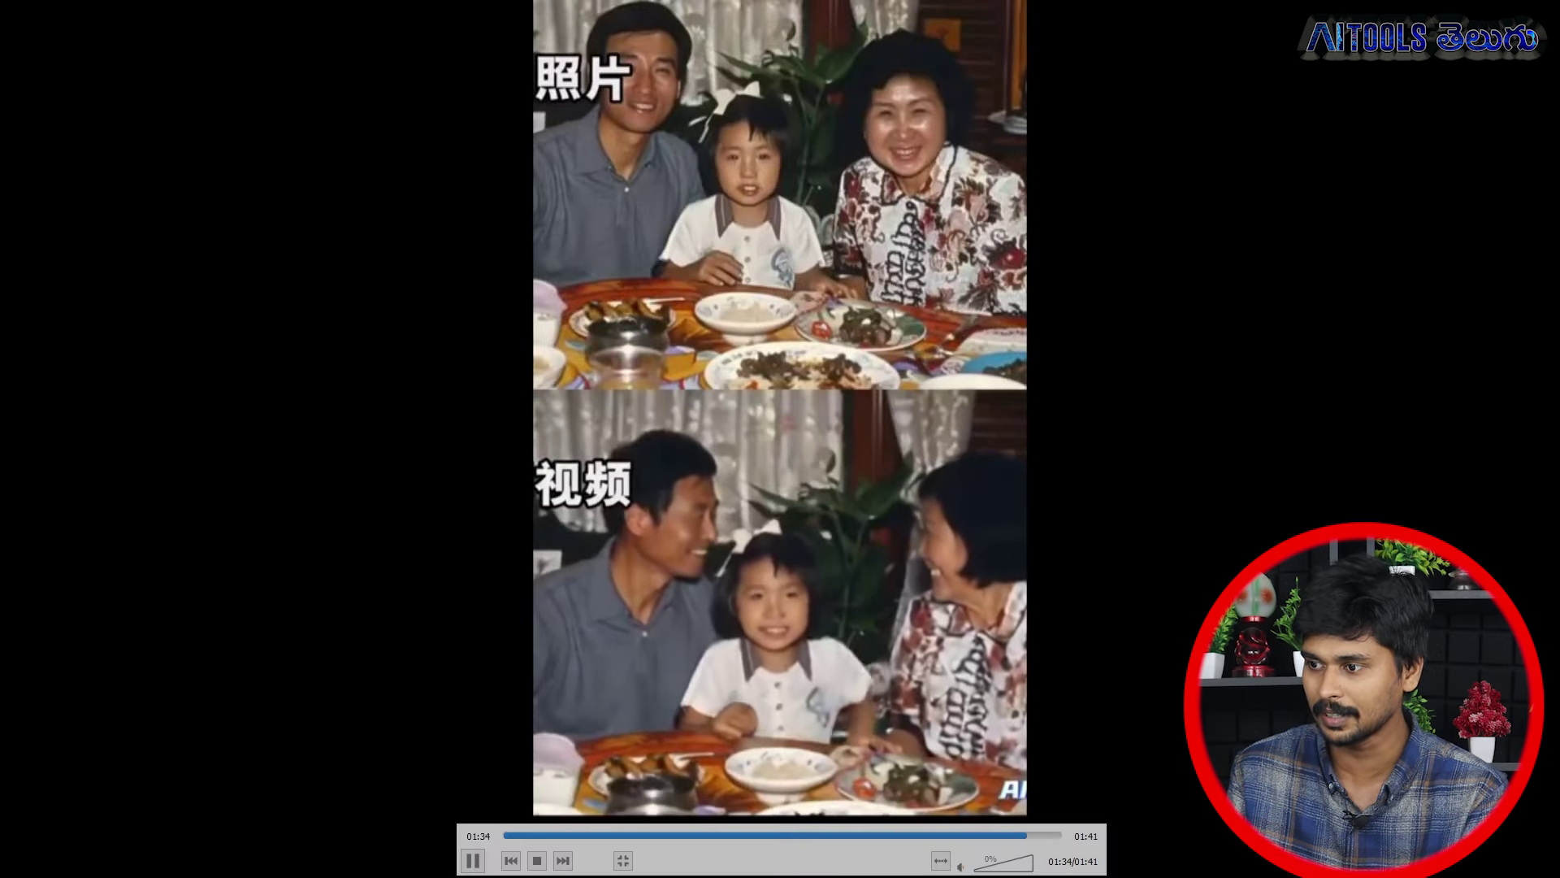
left_click(472, 859)
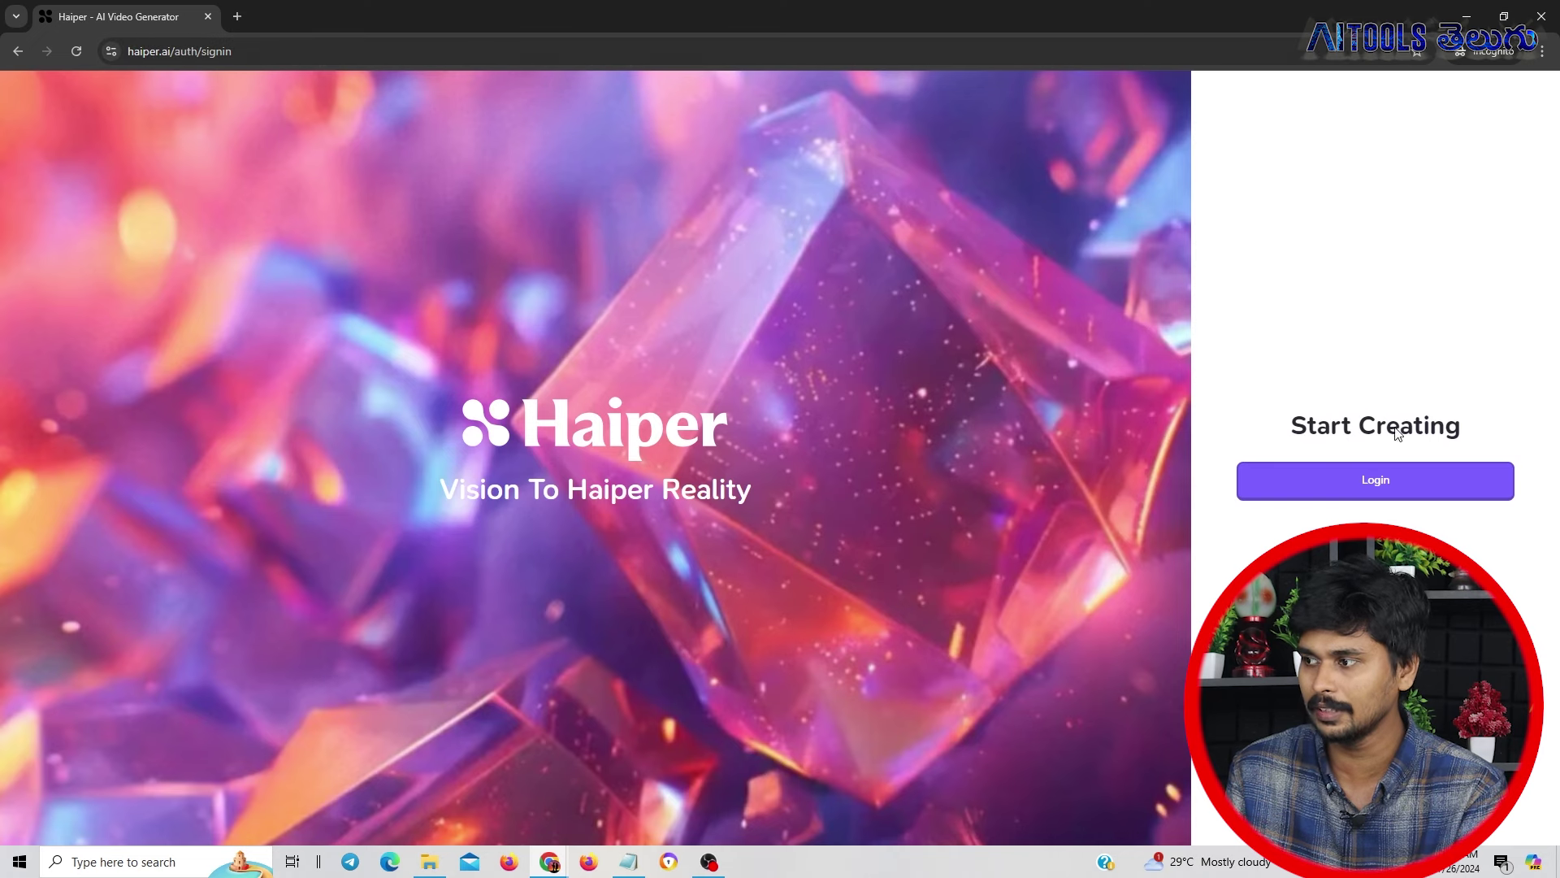
Log in to Haiper and choose Image to Video on the Explore page.
left_click(1419, 497)
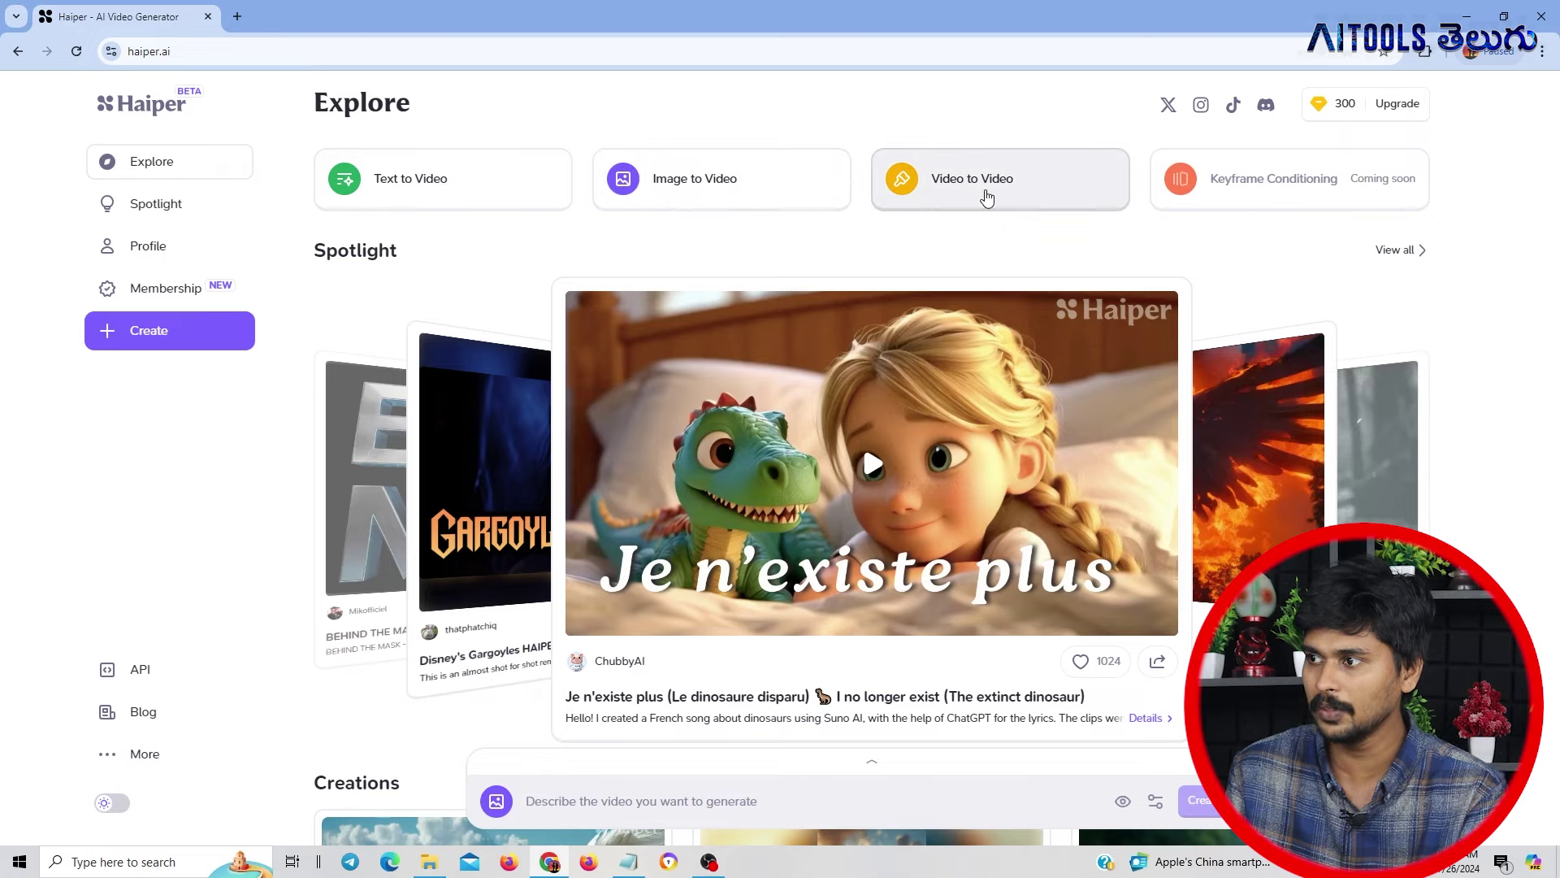
scroll(990, 366, "down", 3)
scroll(1008, 431, "up", 3)
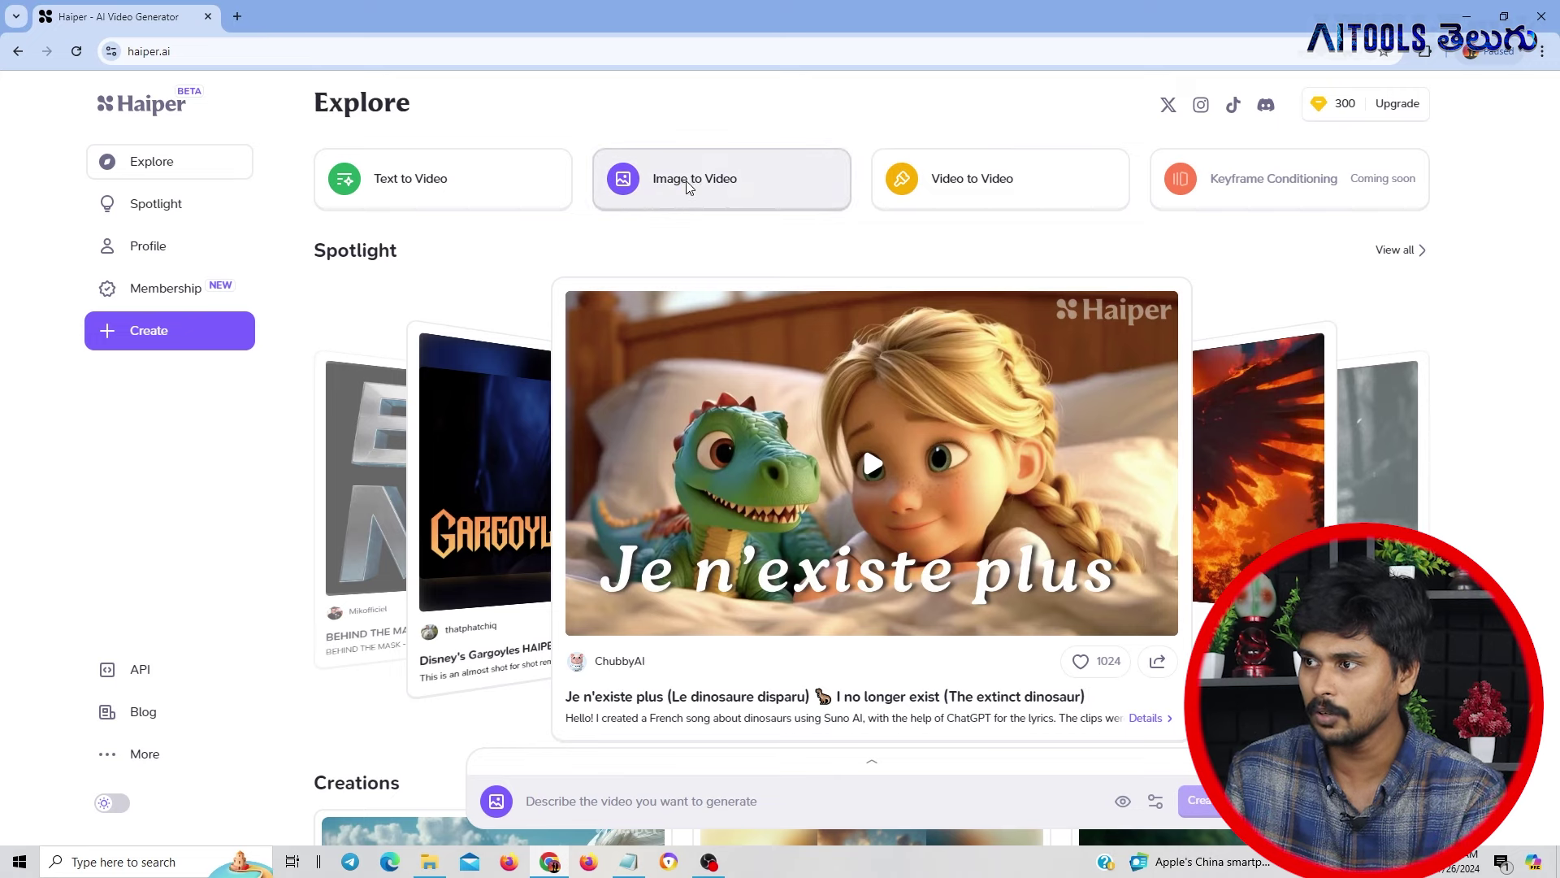
left_click(741, 194)
scroll(731, 406, "down", 3)
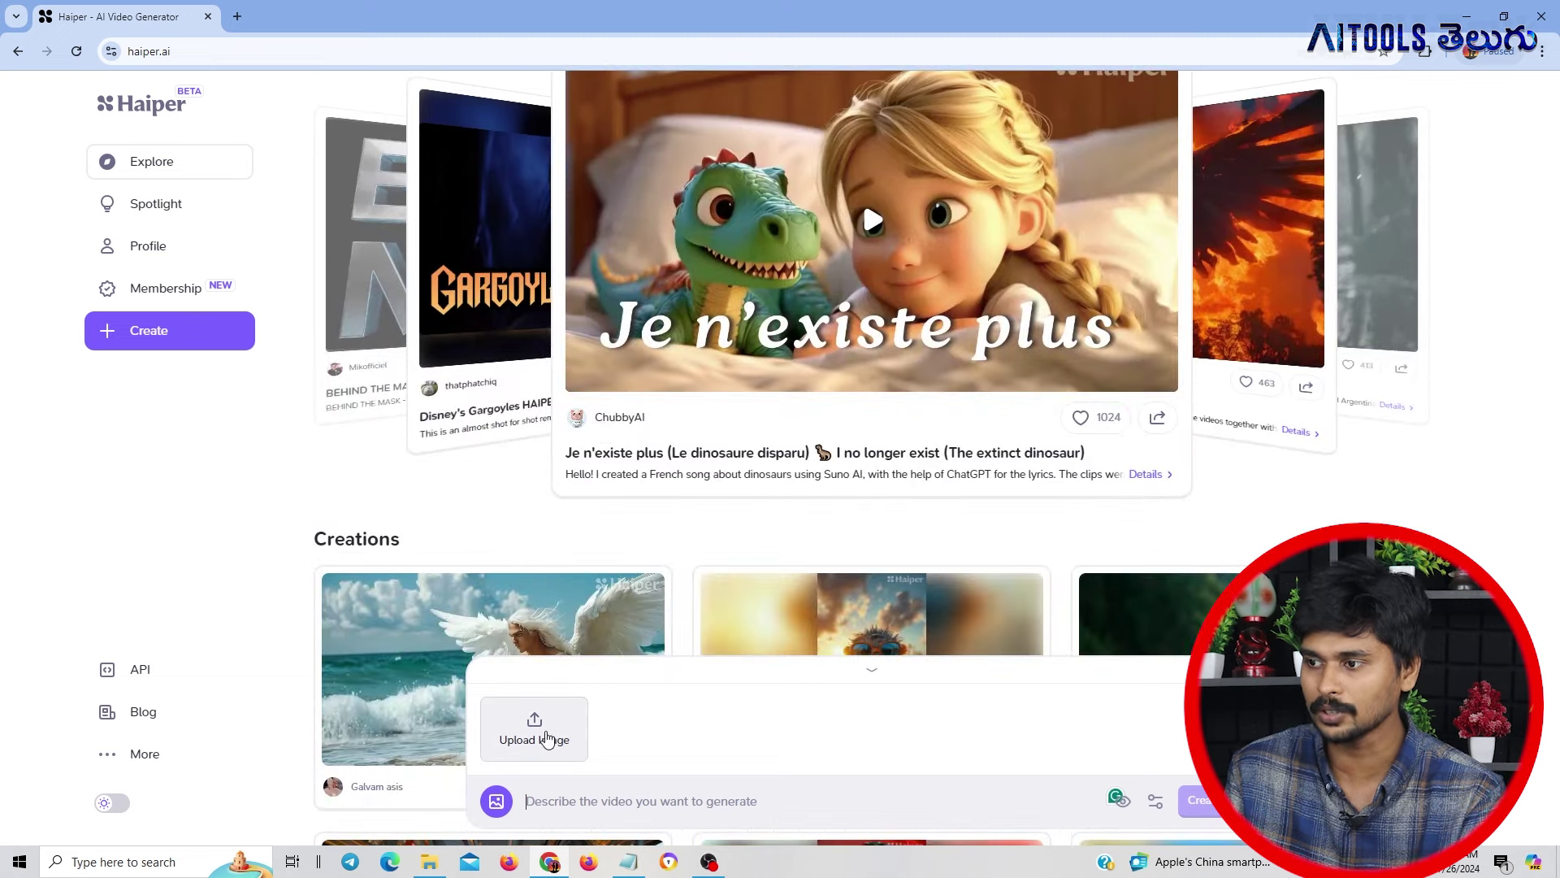
Upload the cascading waterfall photo from Downloads to Haiper.
left_click(550, 736)
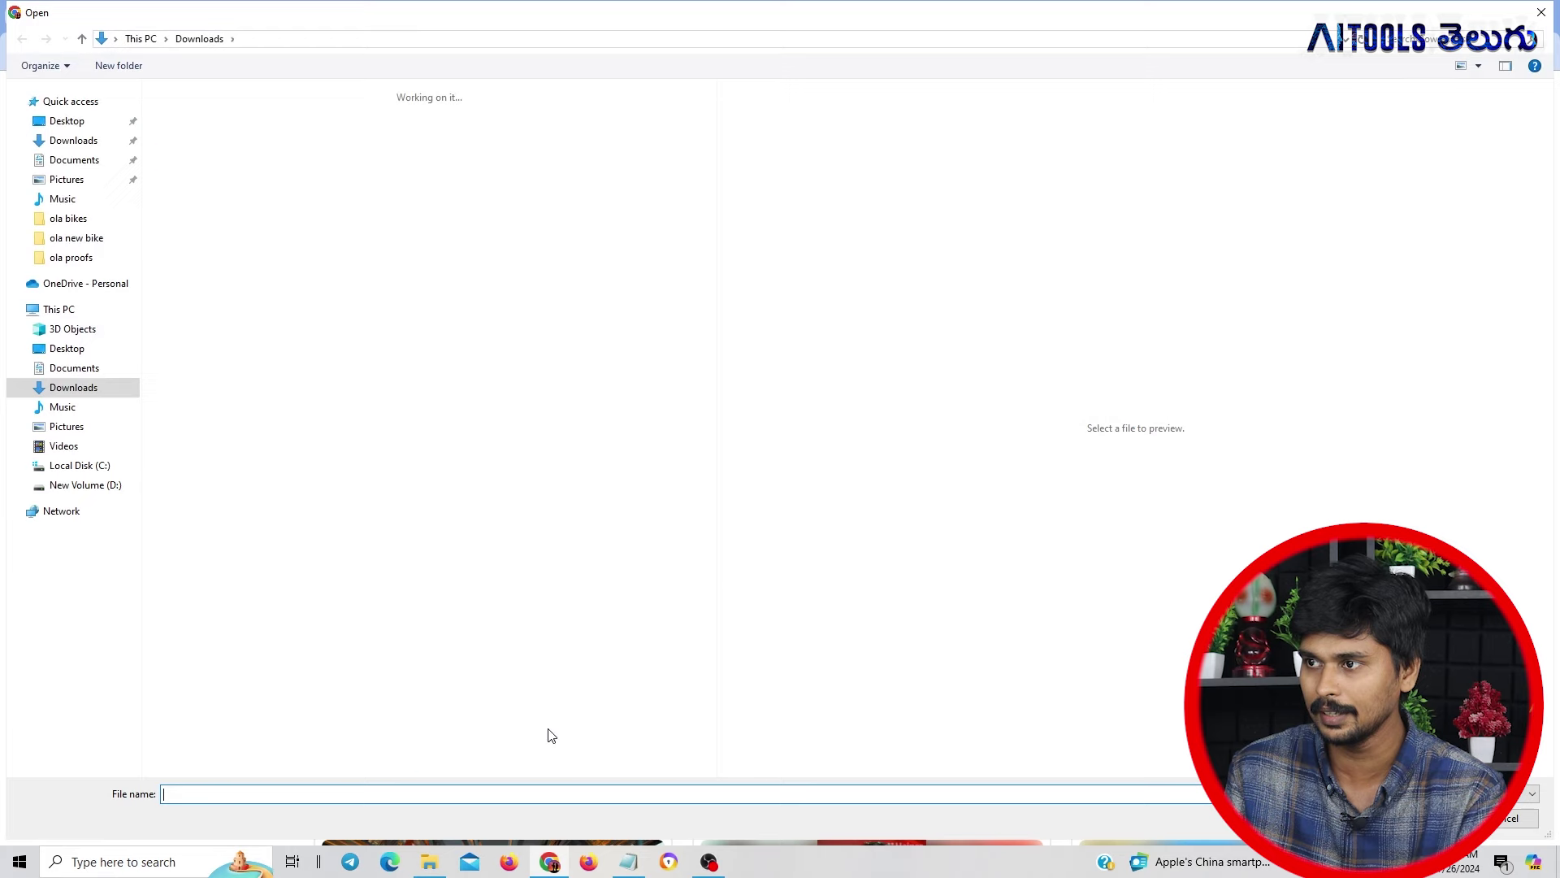
left_click(284, 161)
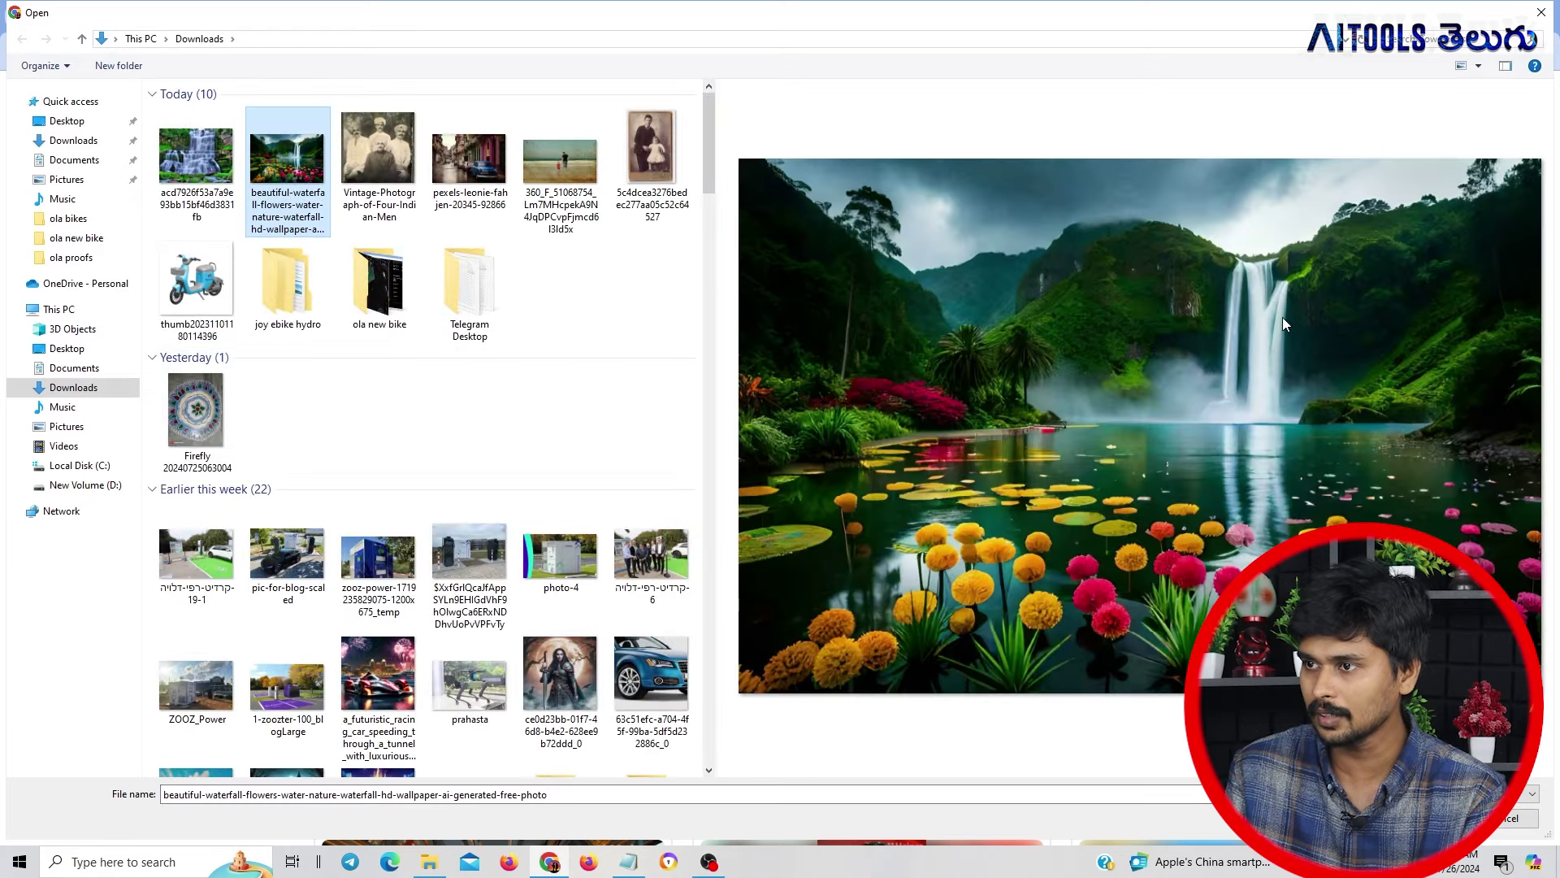
left_click(234, 184)
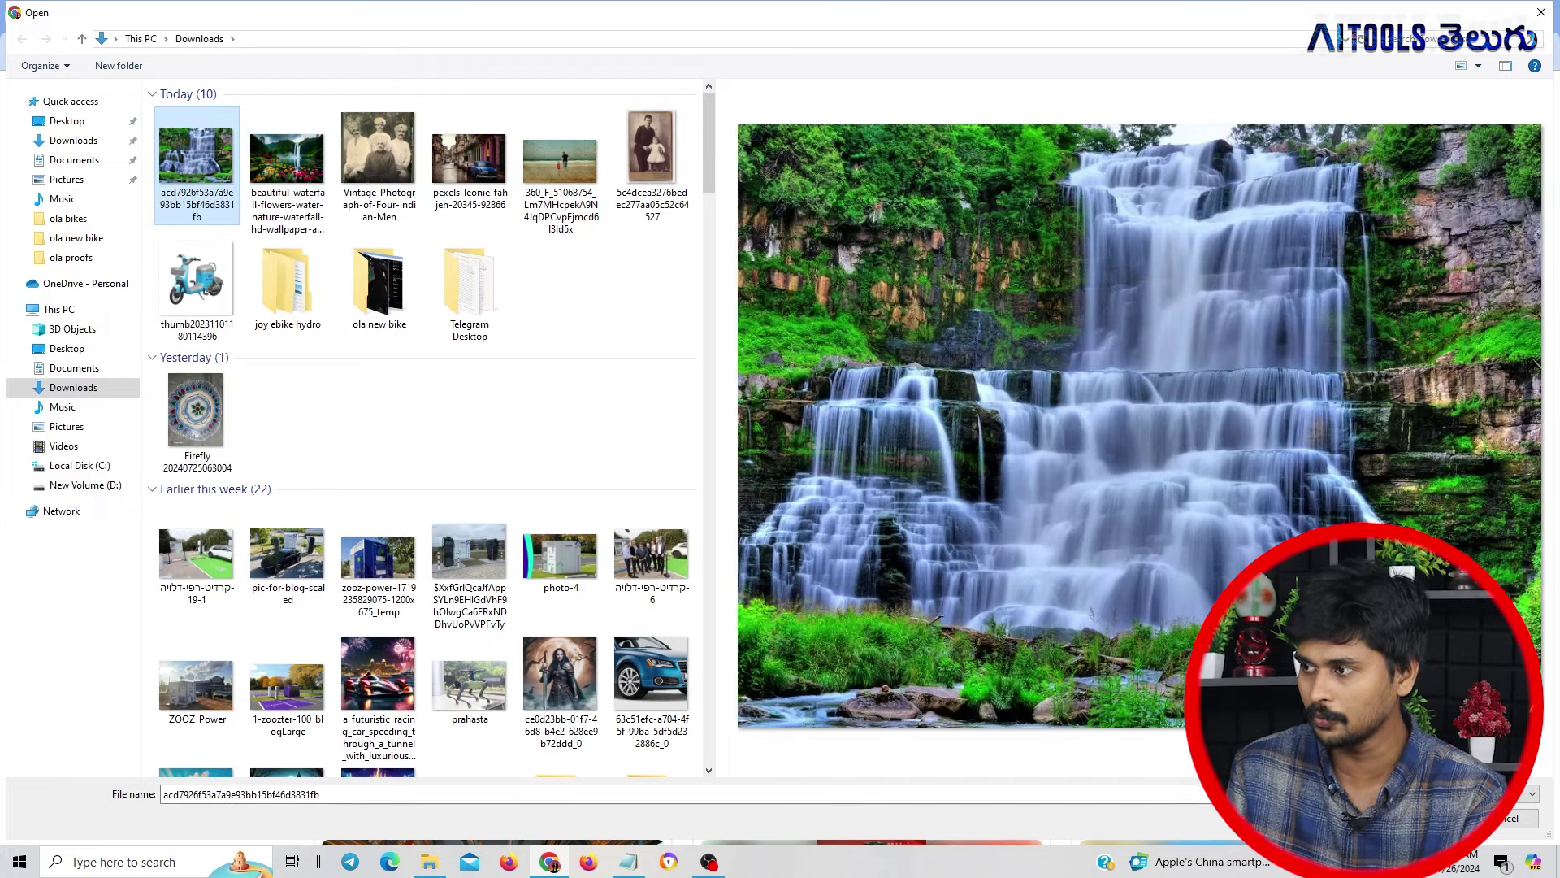
key("Return")
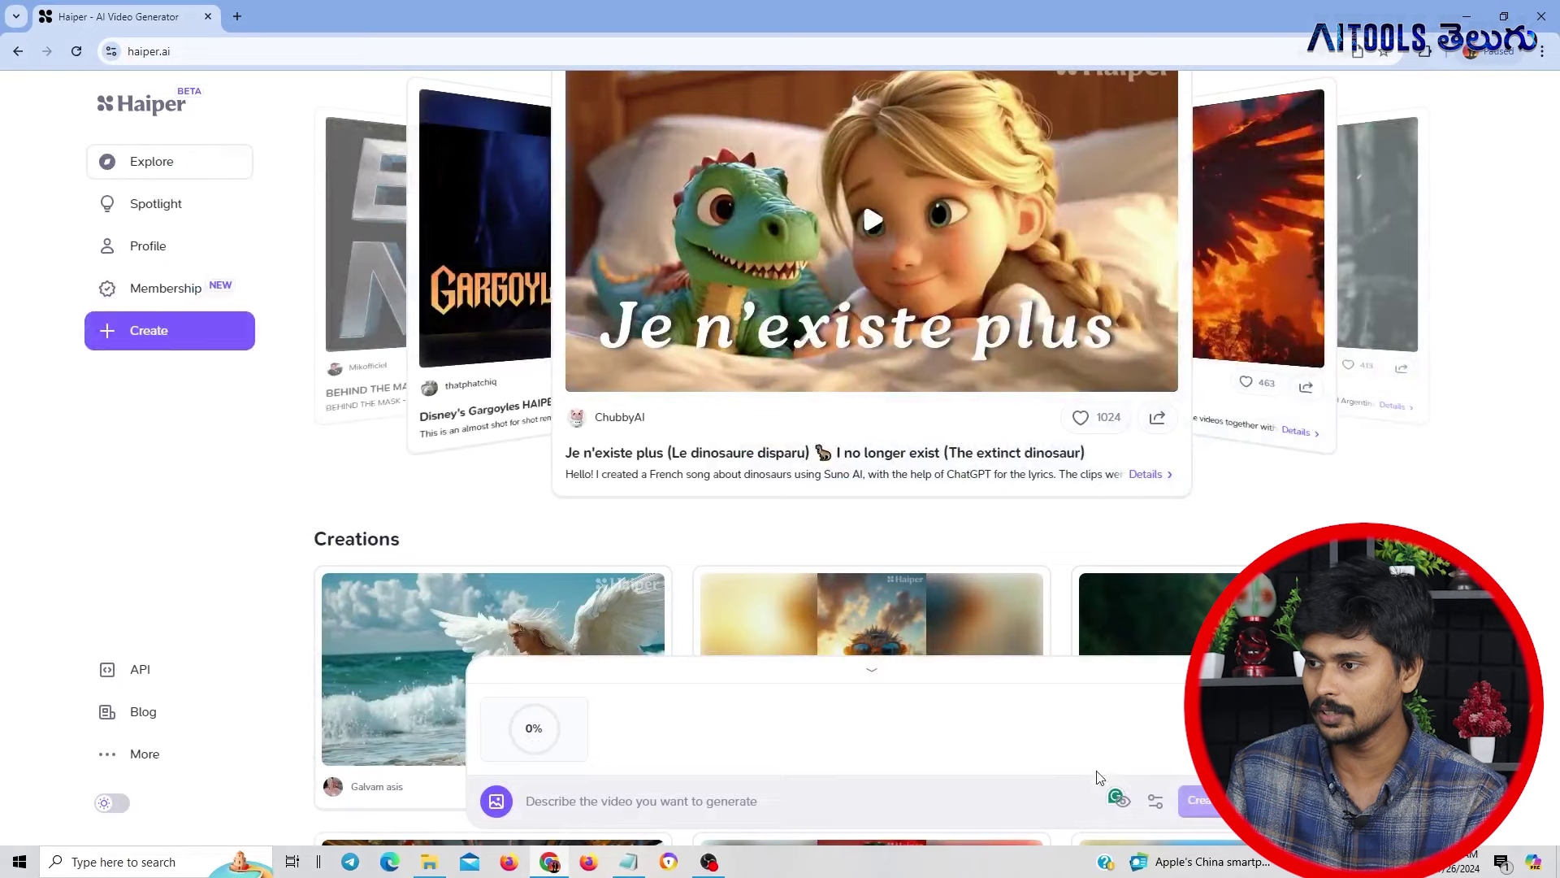
Enter the prompt 'make the water flow' for the waterfall photo and create the video.
type("make the water flow")
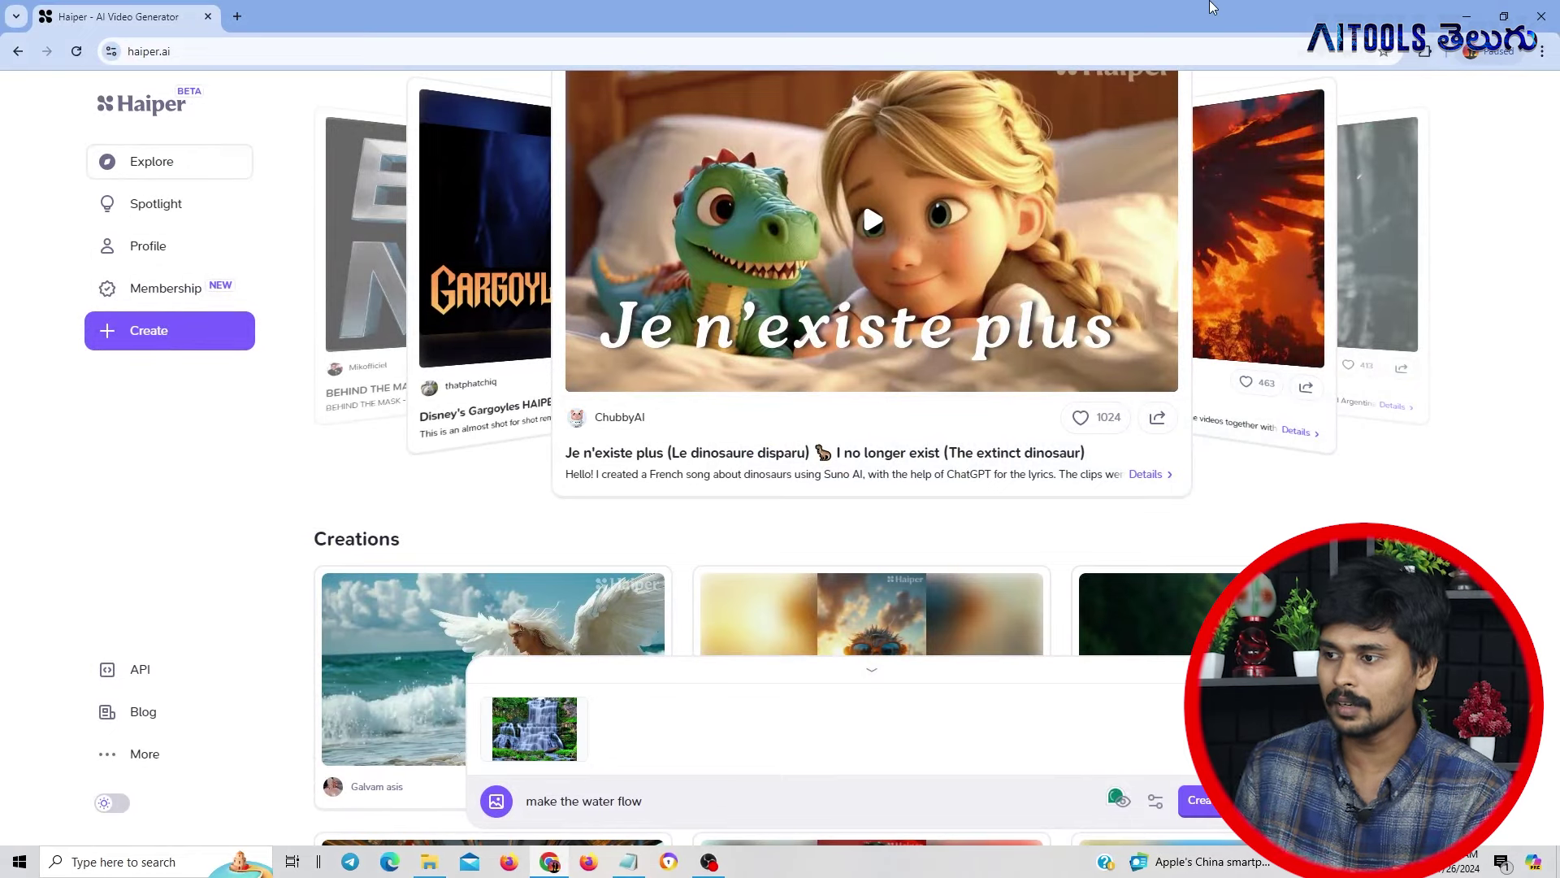
mouse_move(517, 732)
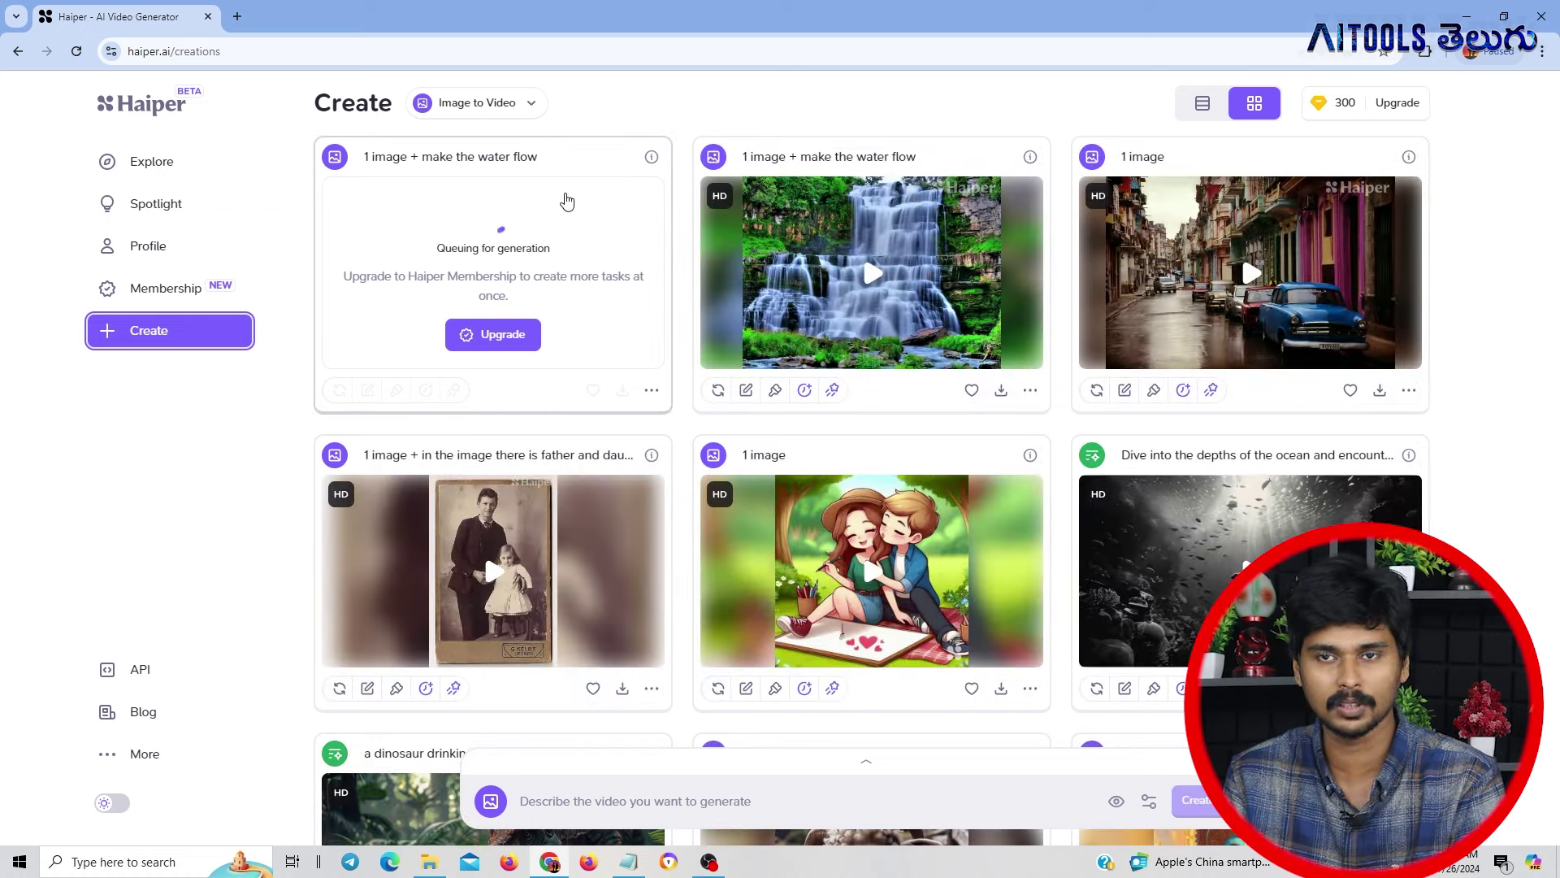
Create a video from the beach photo, then attach the vintage photograph of four men.
mouse_move(744, 361)
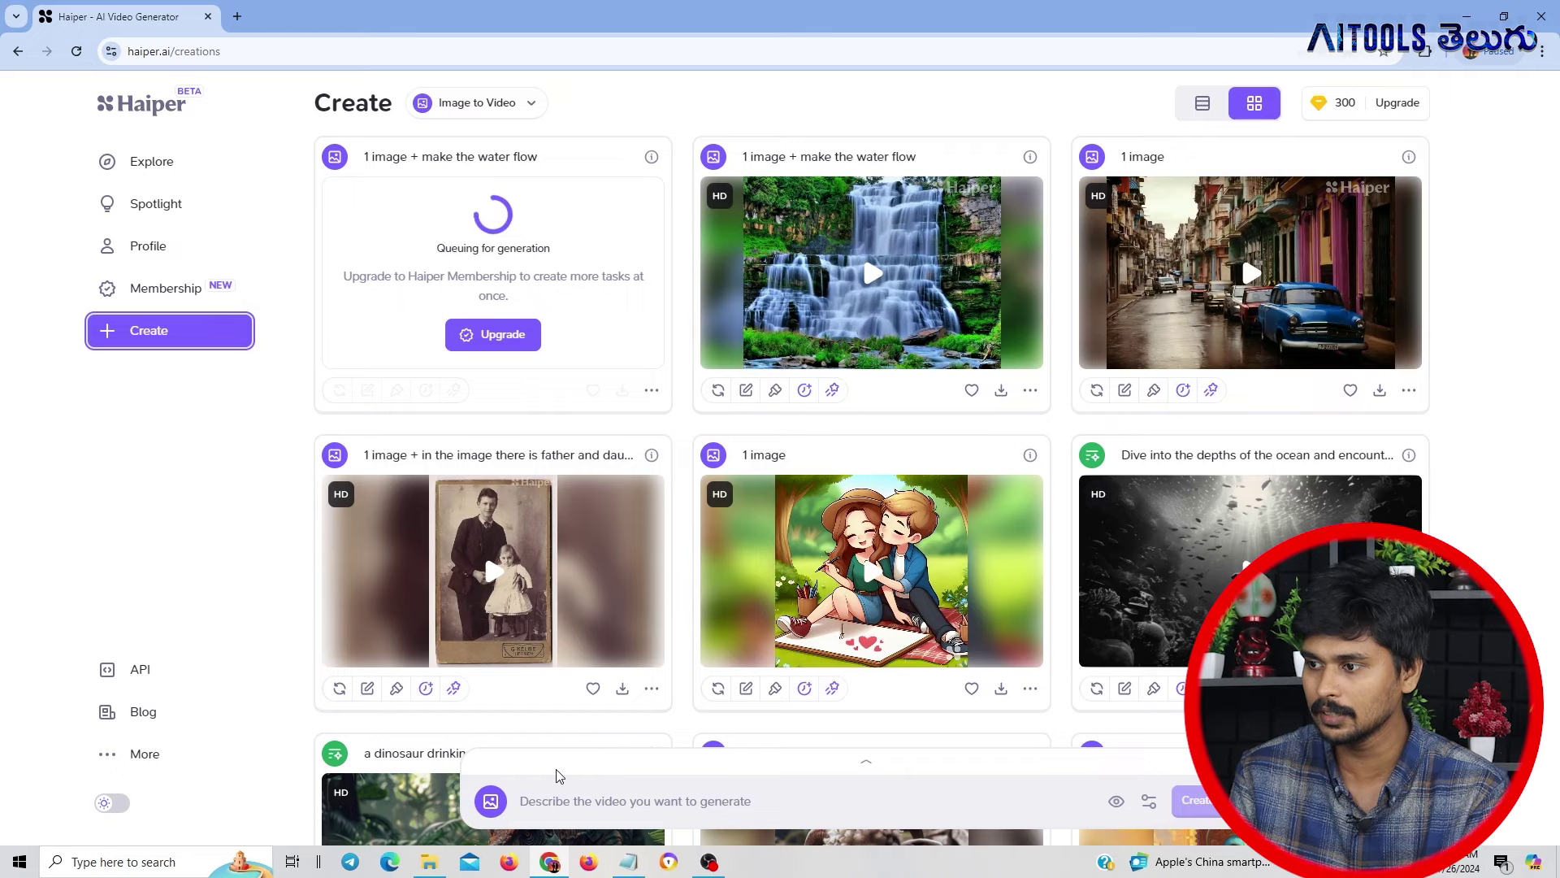
key("alt+Left")
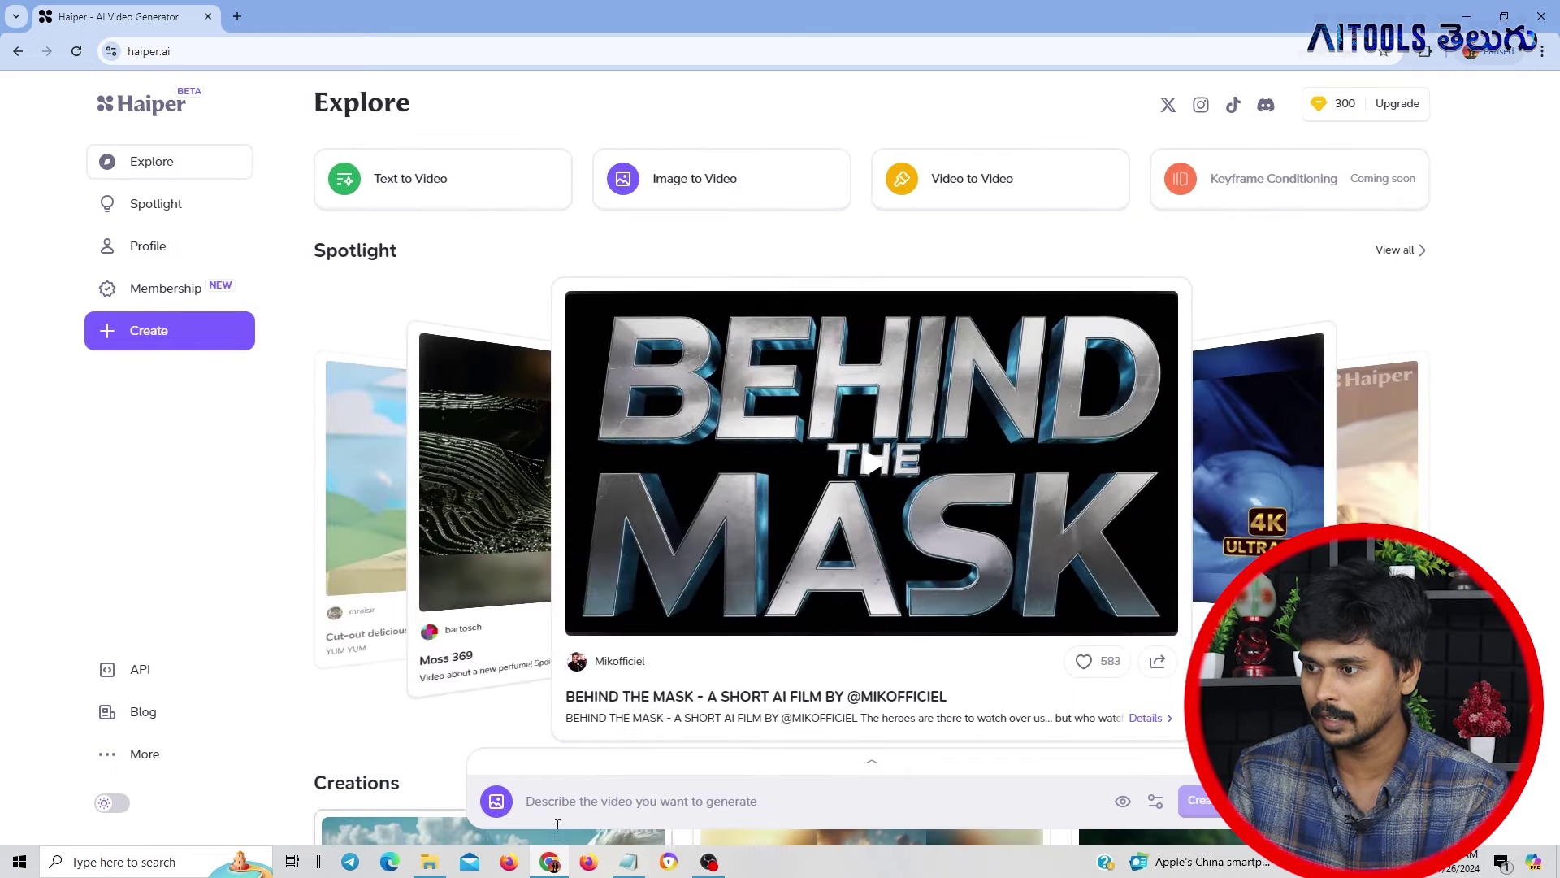
left_click(497, 800)
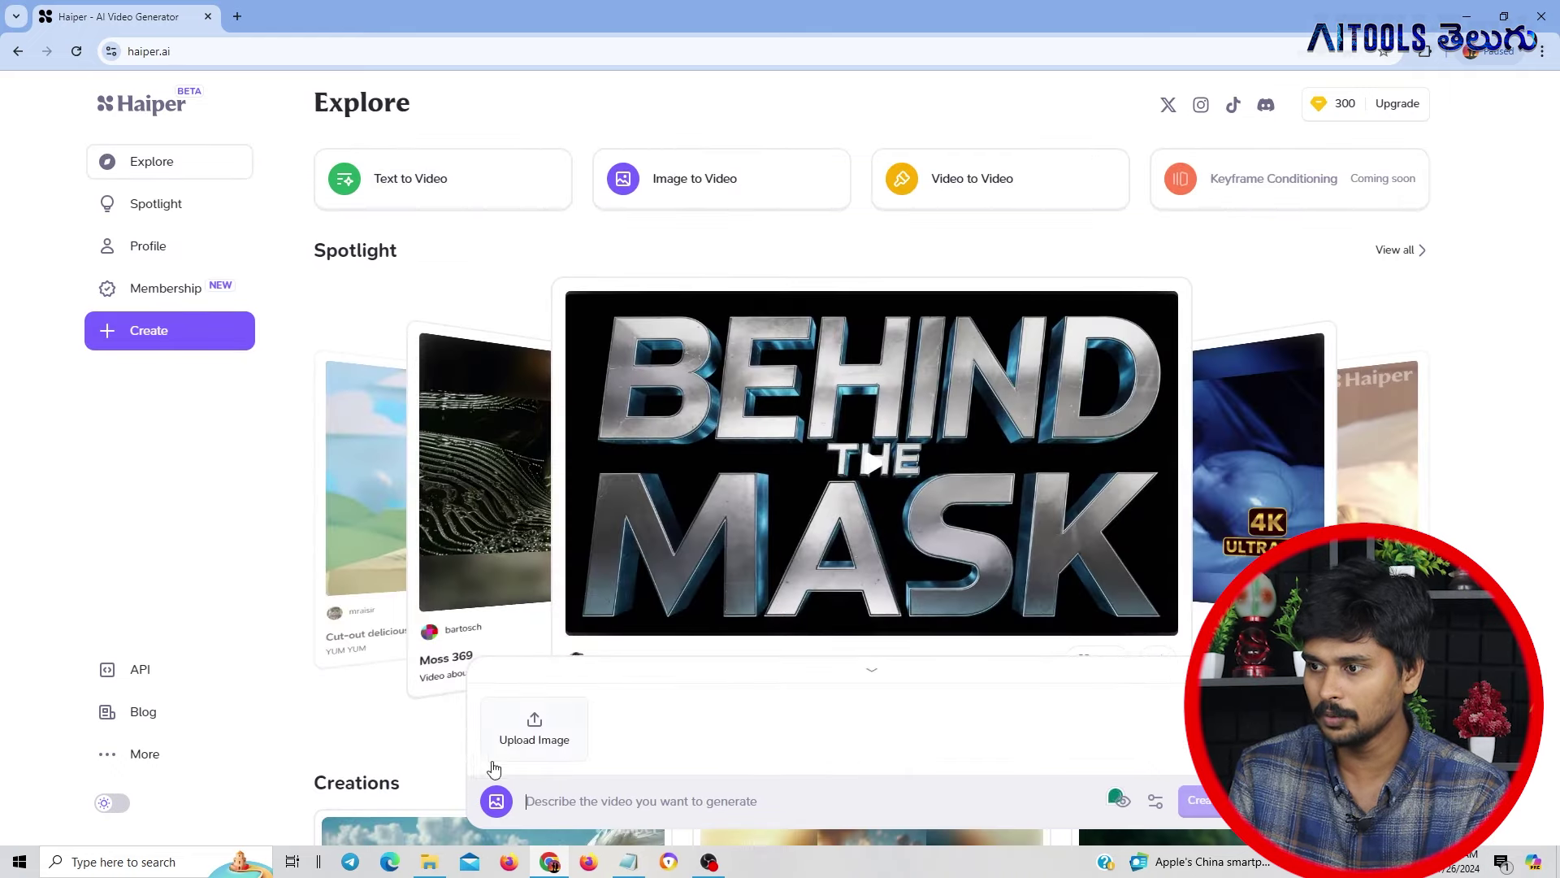
left_click(534, 726)
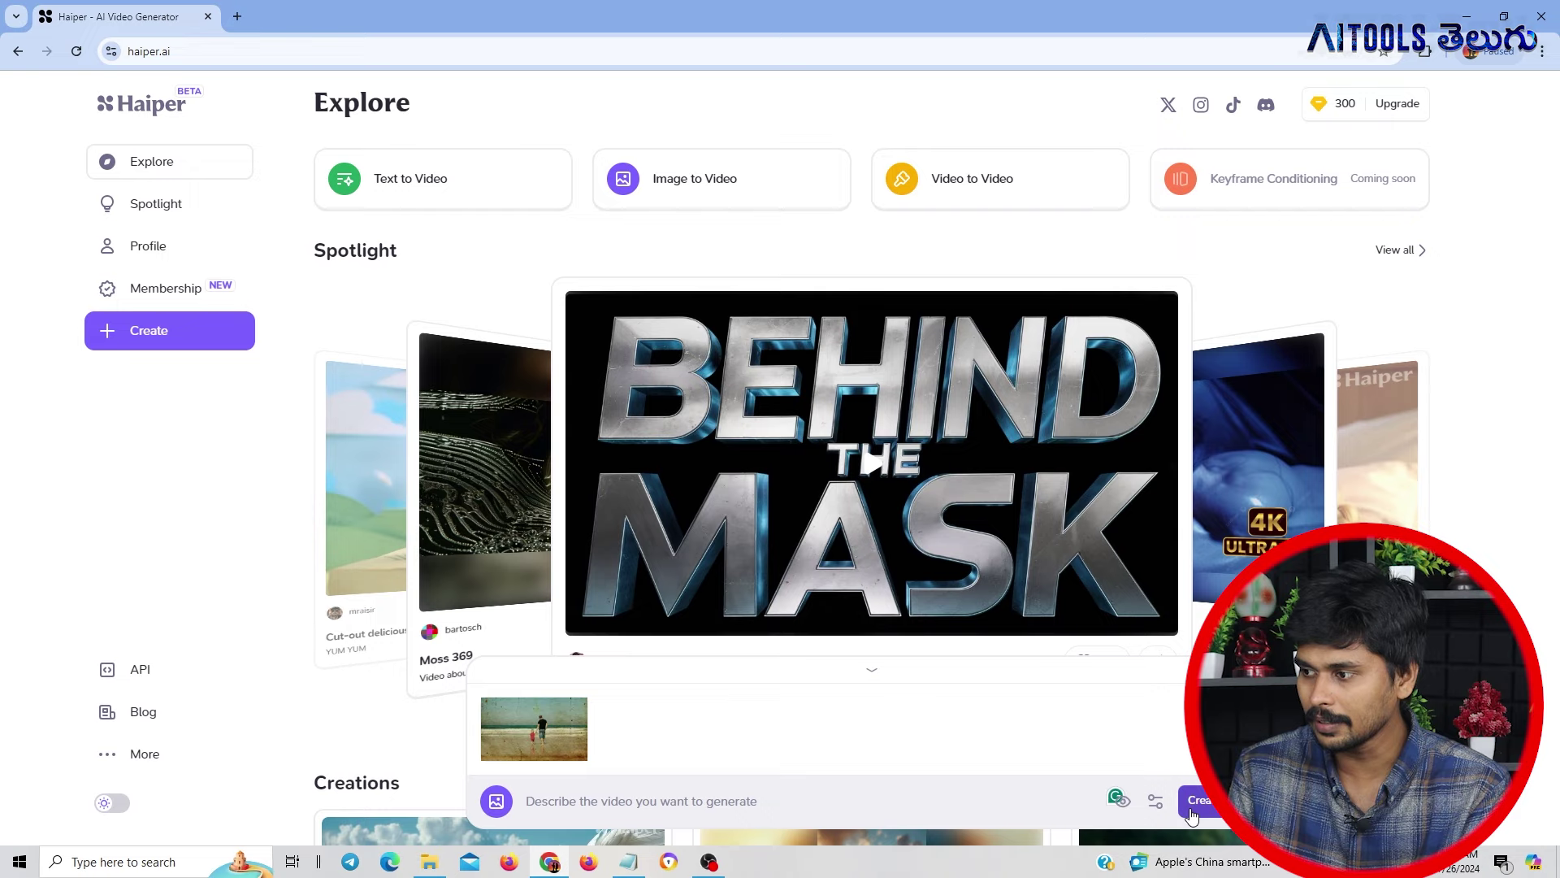
left_click(1190, 808)
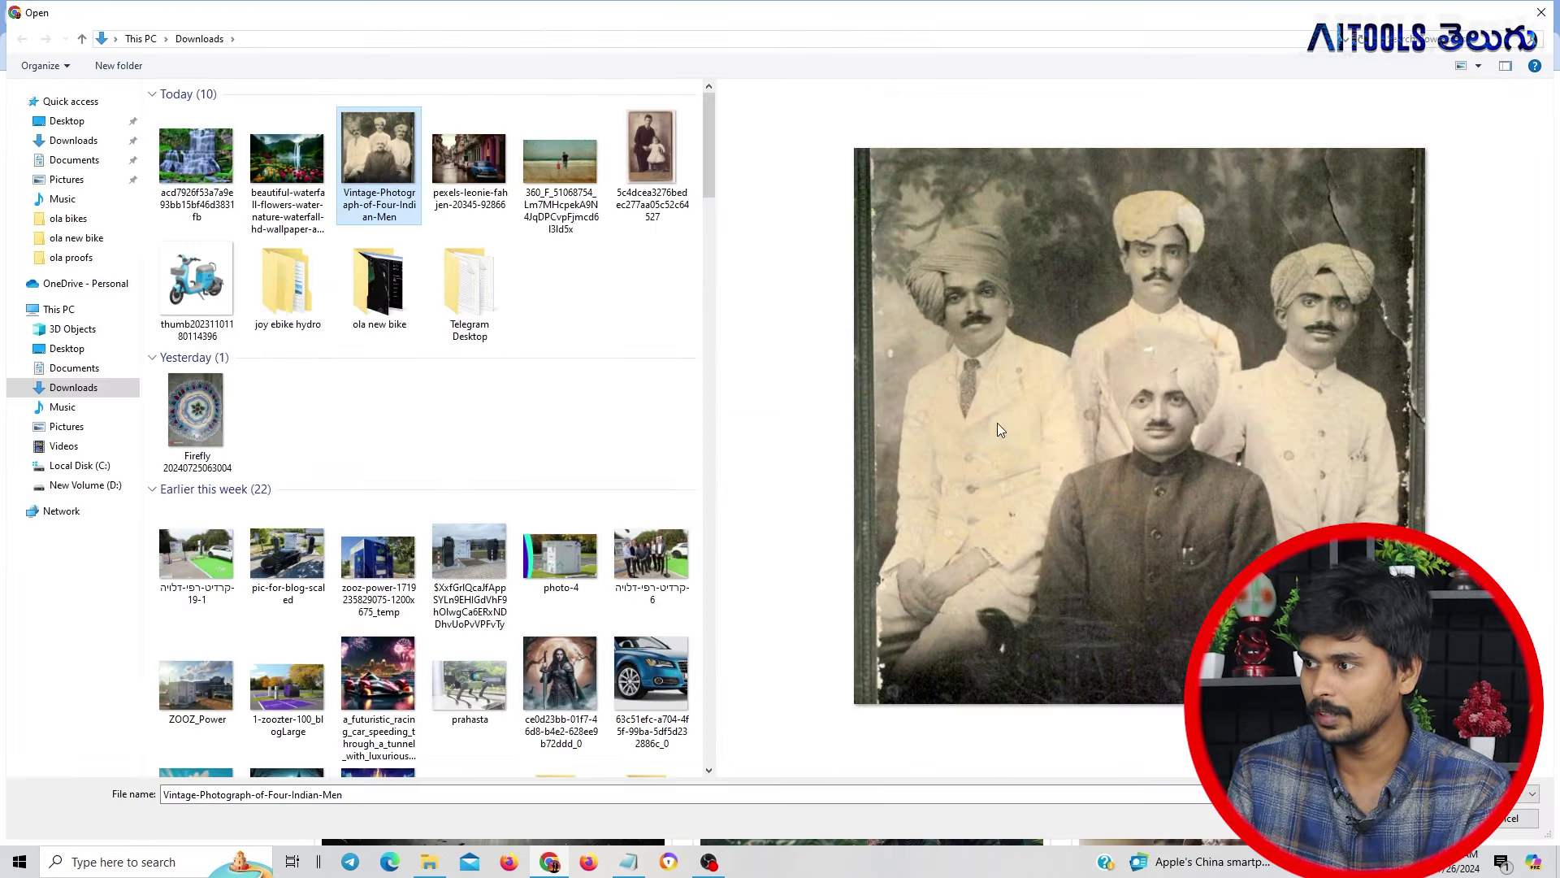
key("Return")
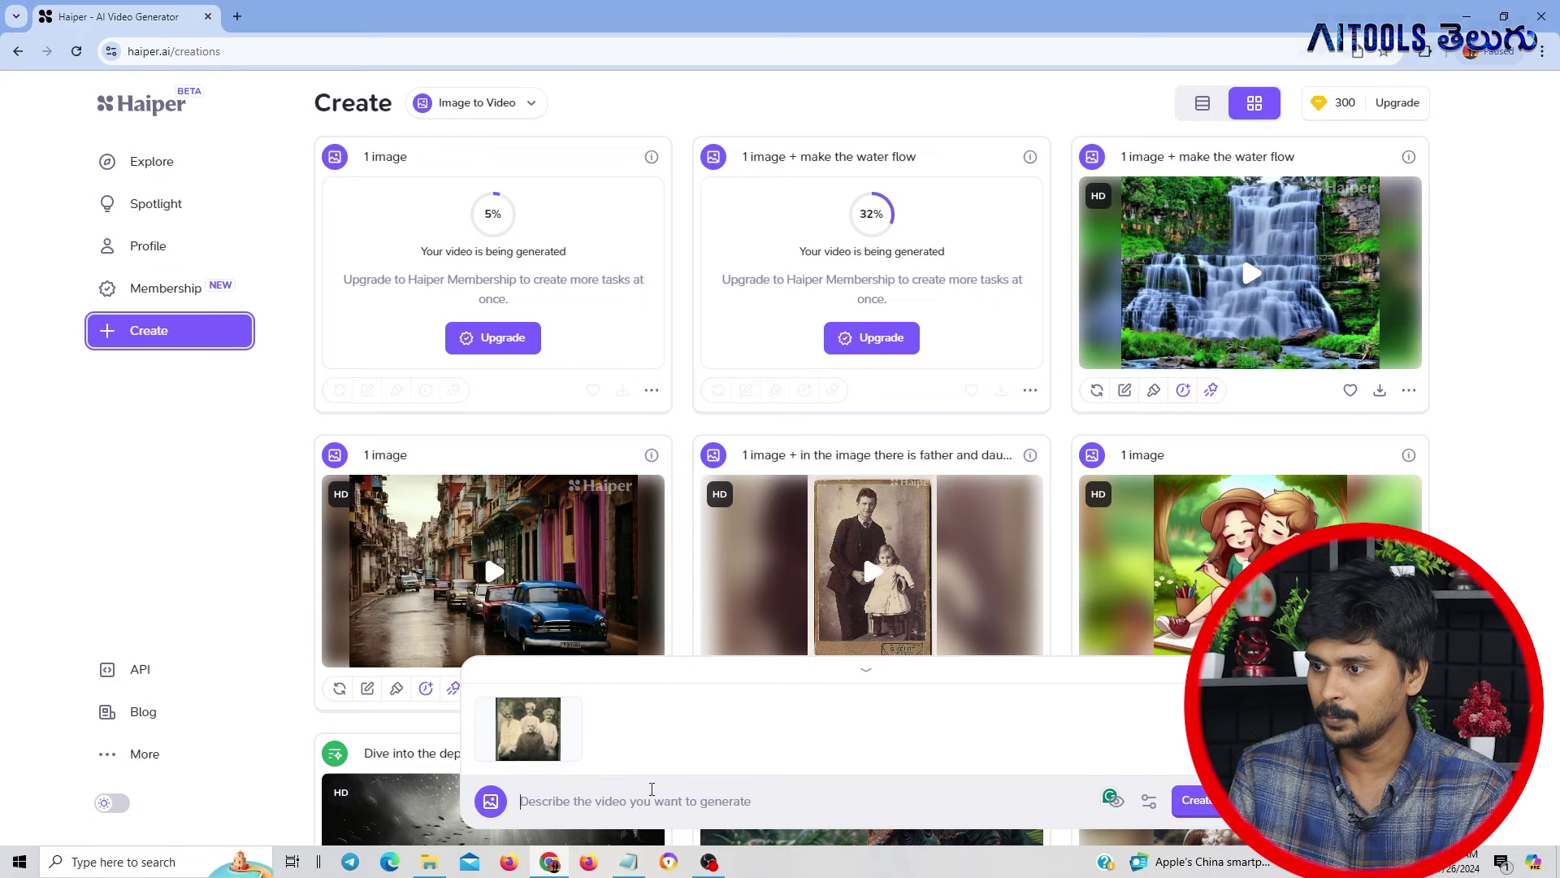
Submit the vintage photo with the prompt 'make the faces smile'.
left_click(724, 800)
type("make the faces smile")
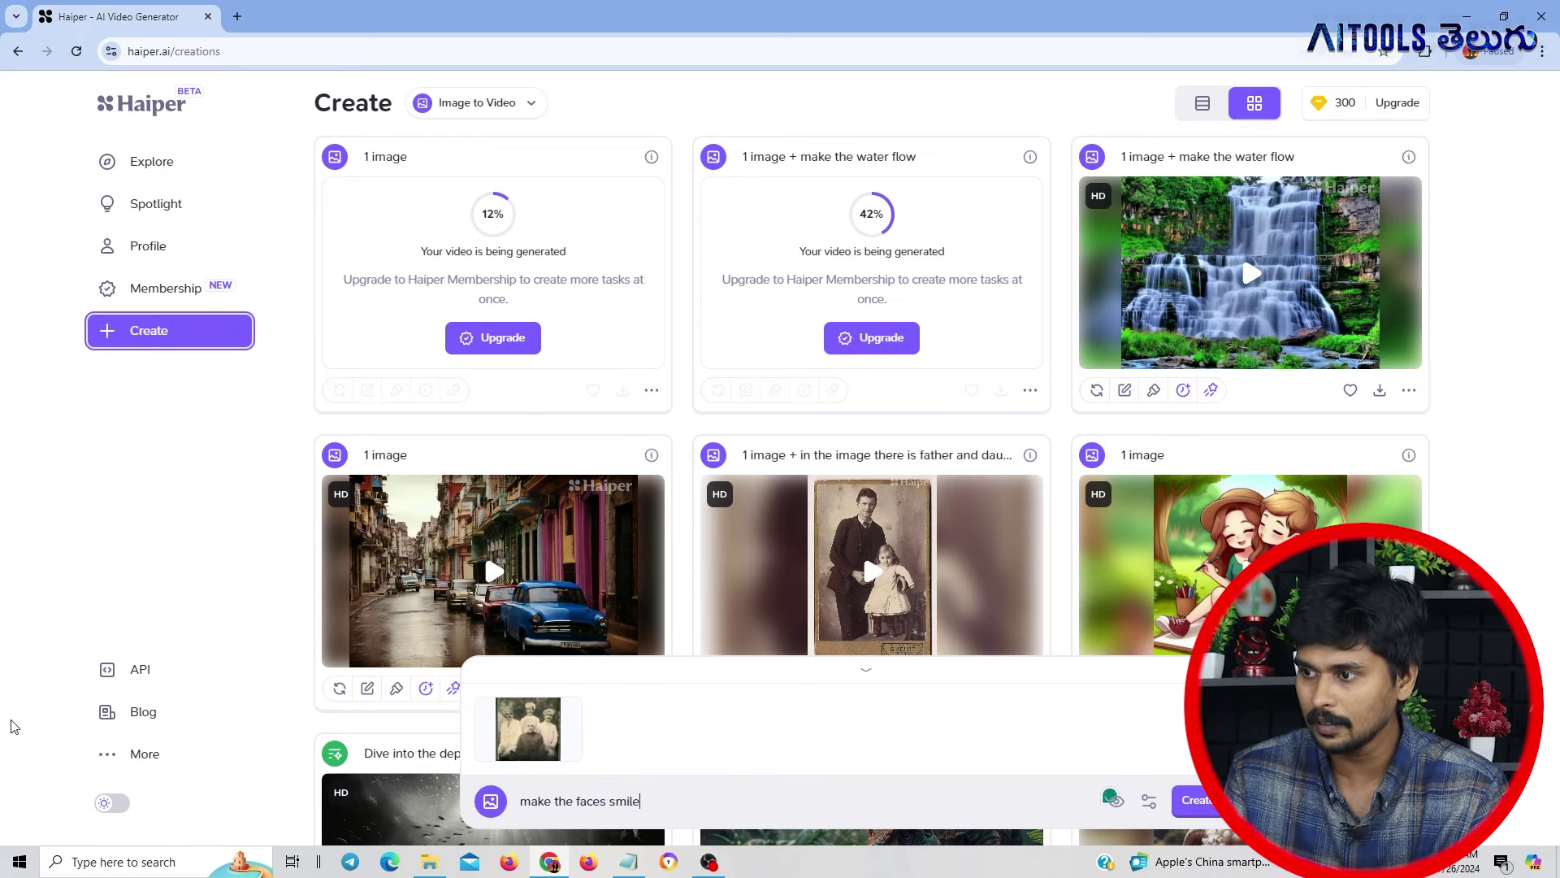
mouse_move(518, 756)
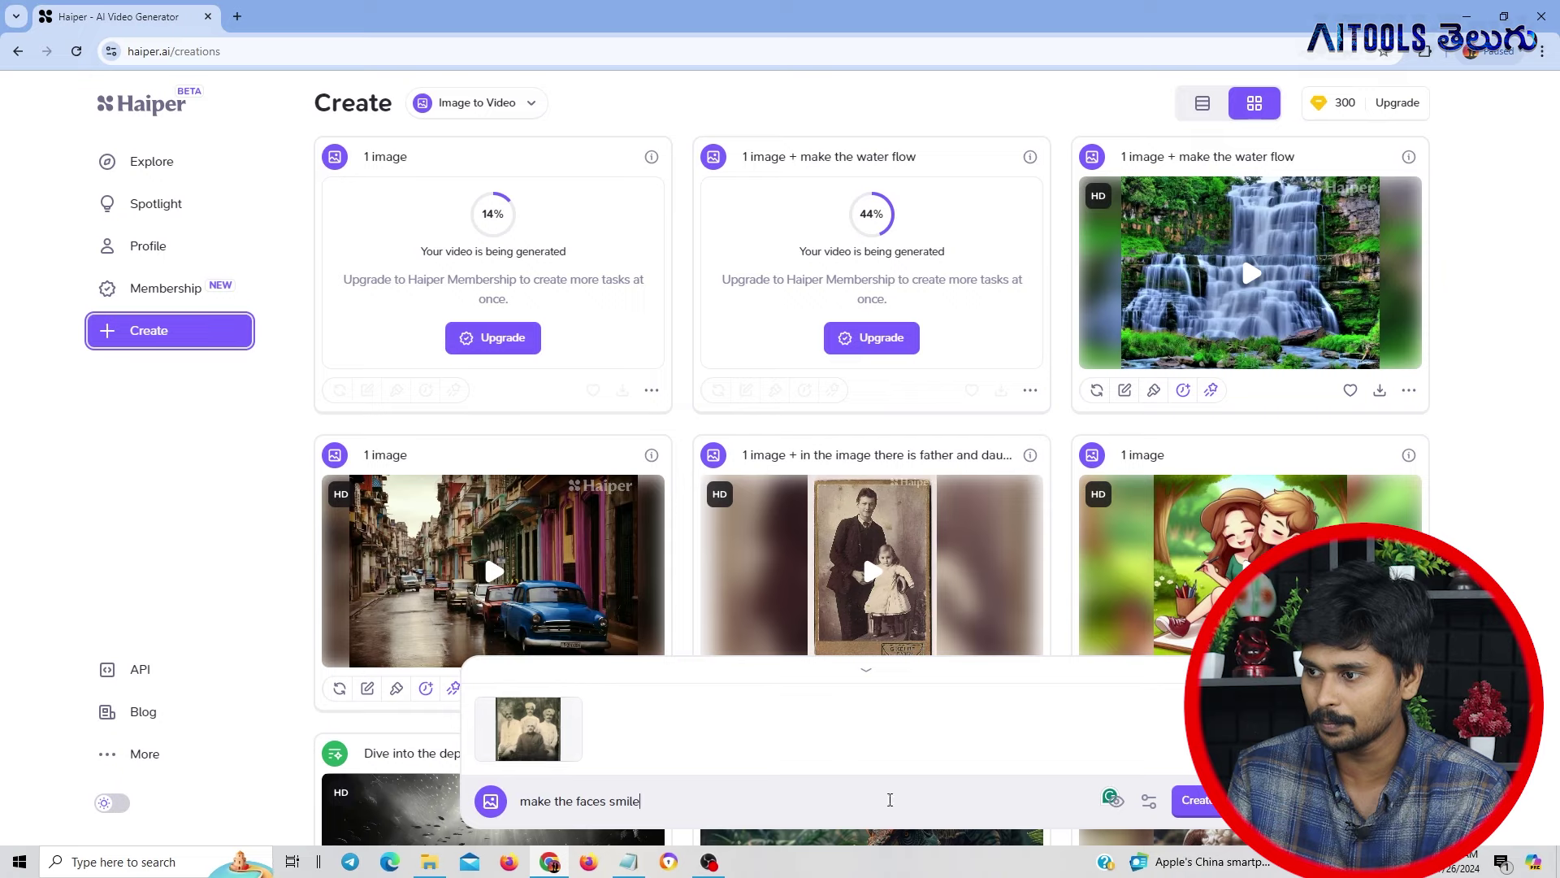
left_click(1200, 803)
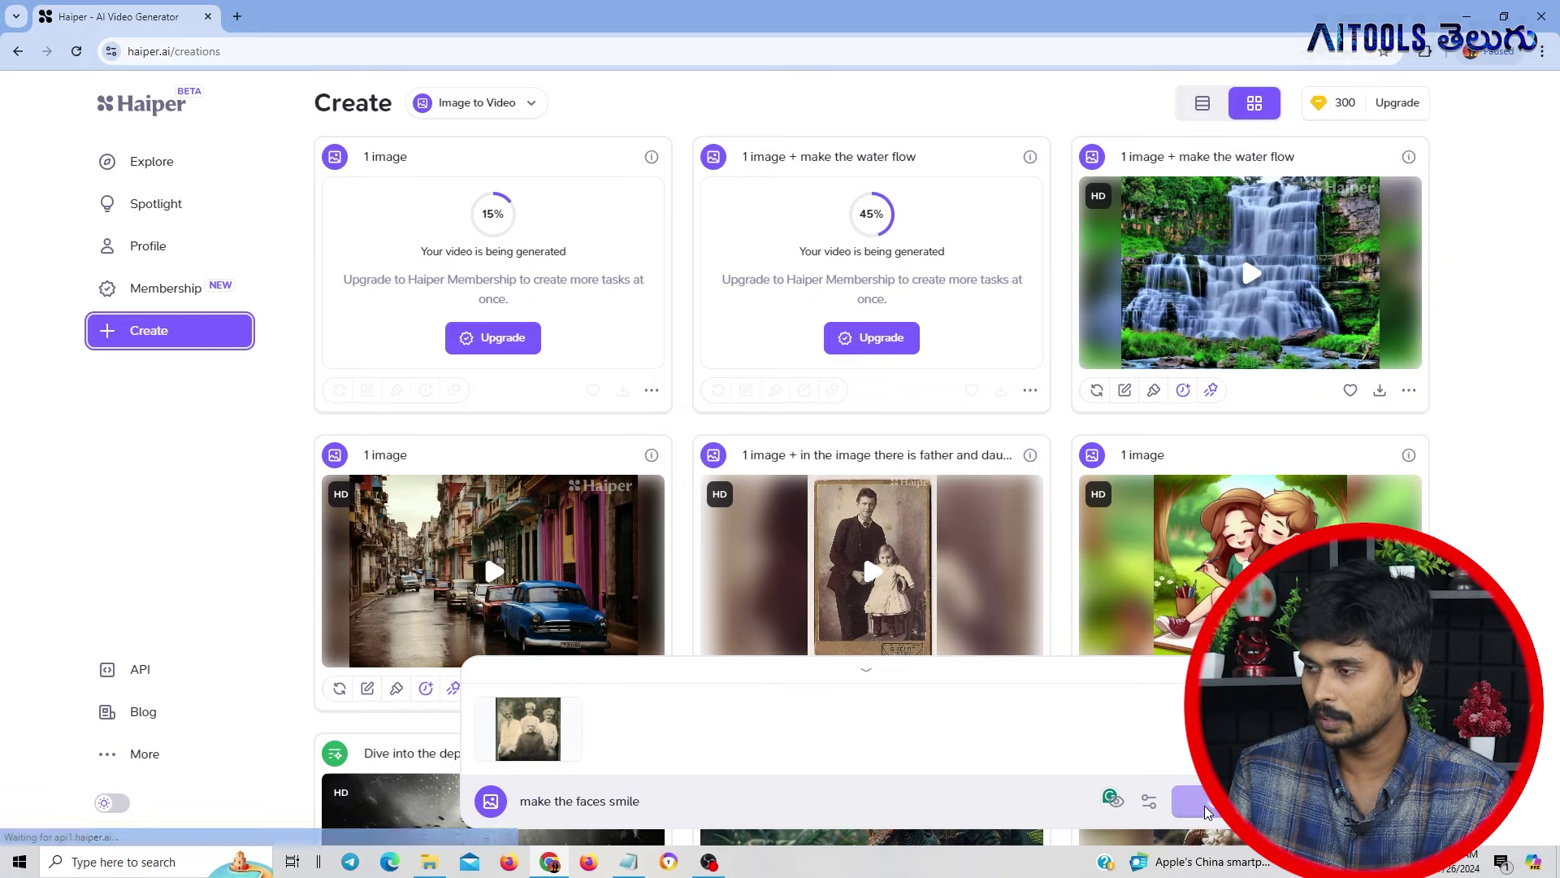
mouse_move(962, 595)
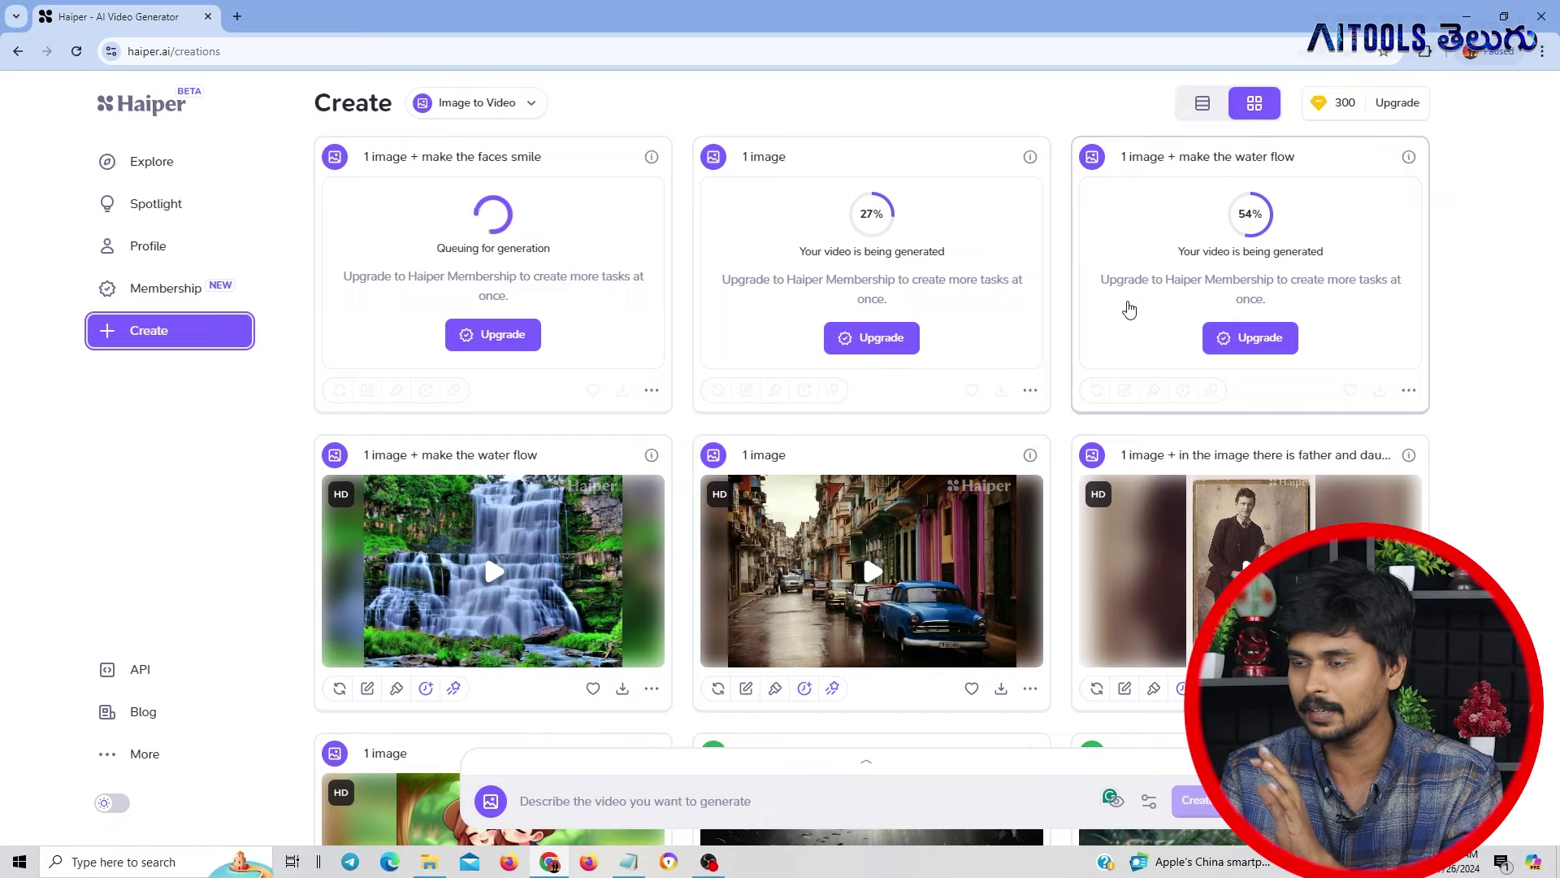
Watch the street clip full screen against its source photo, then the father-and-daughter clip.
mouse_move(1015, 647)
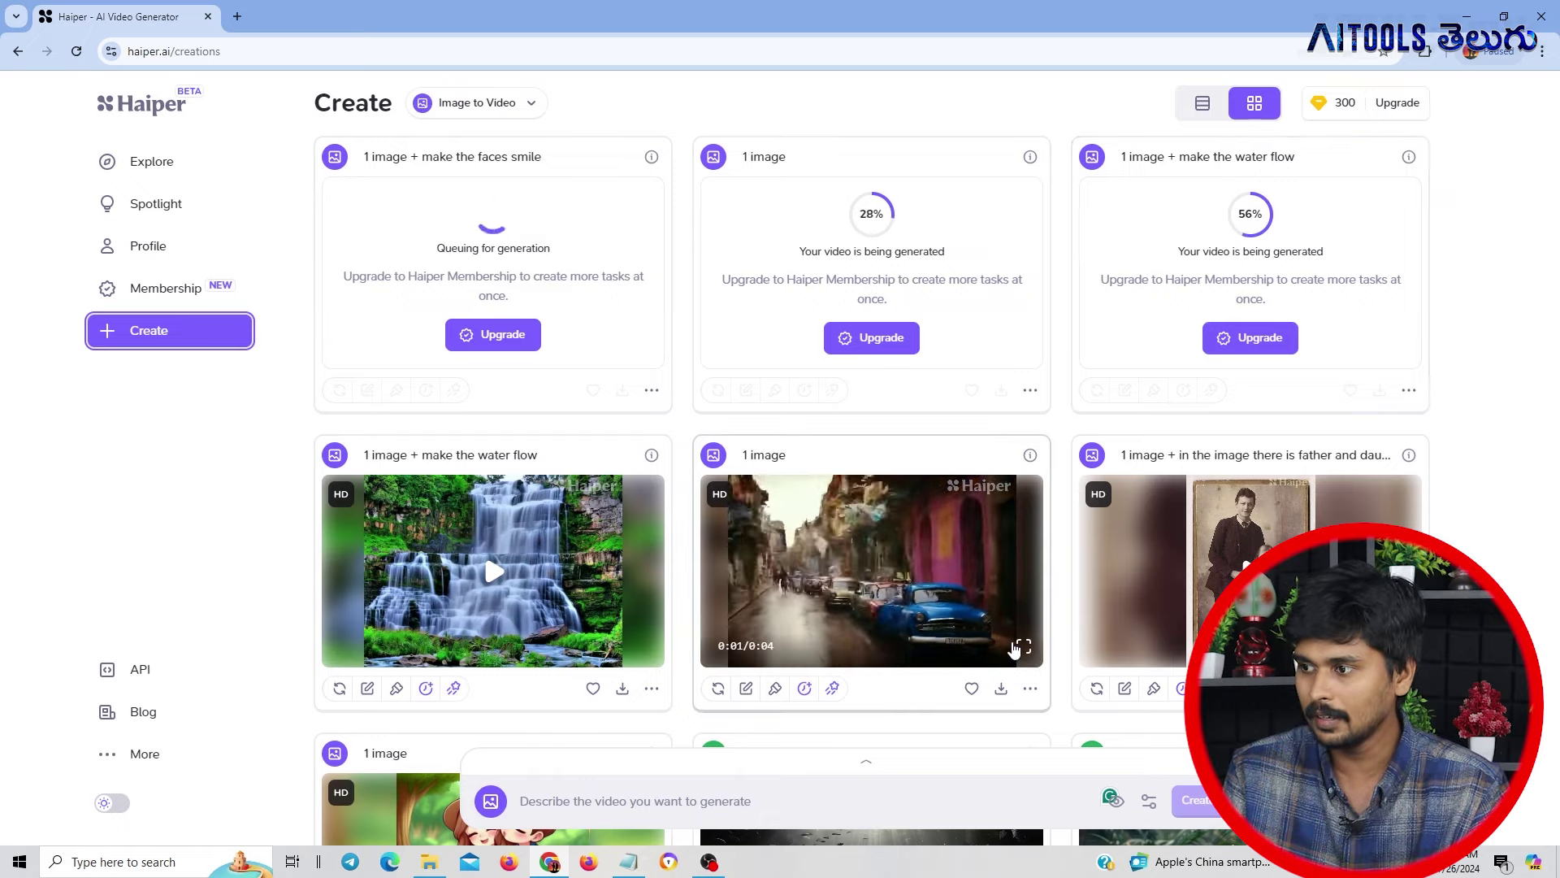
left_click(1022, 647)
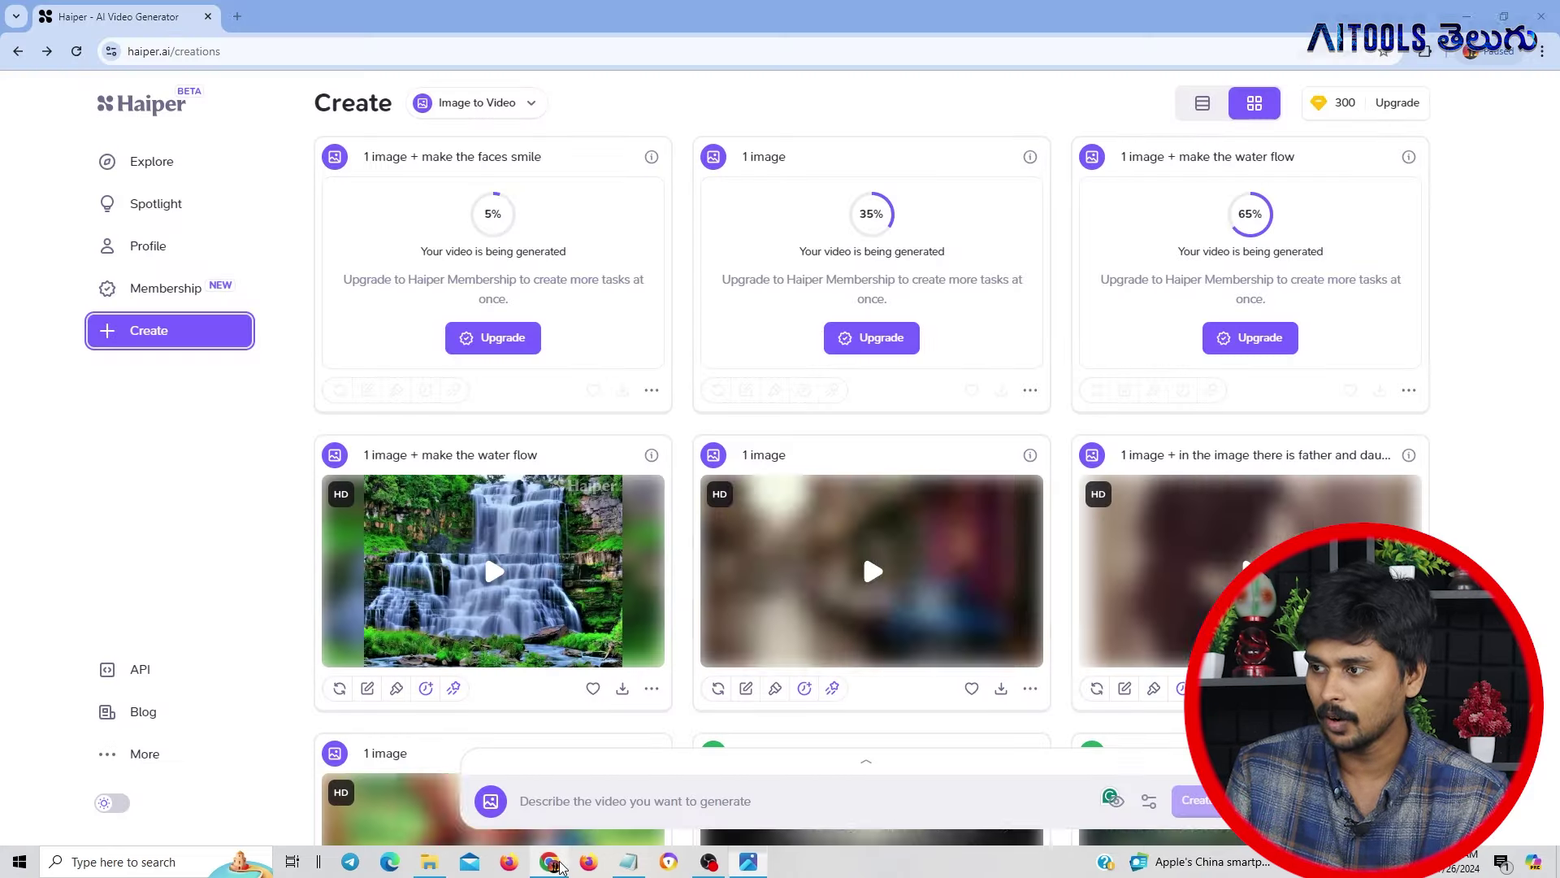
left_click(549, 861)
scroll(1102, 656, "down", 3)
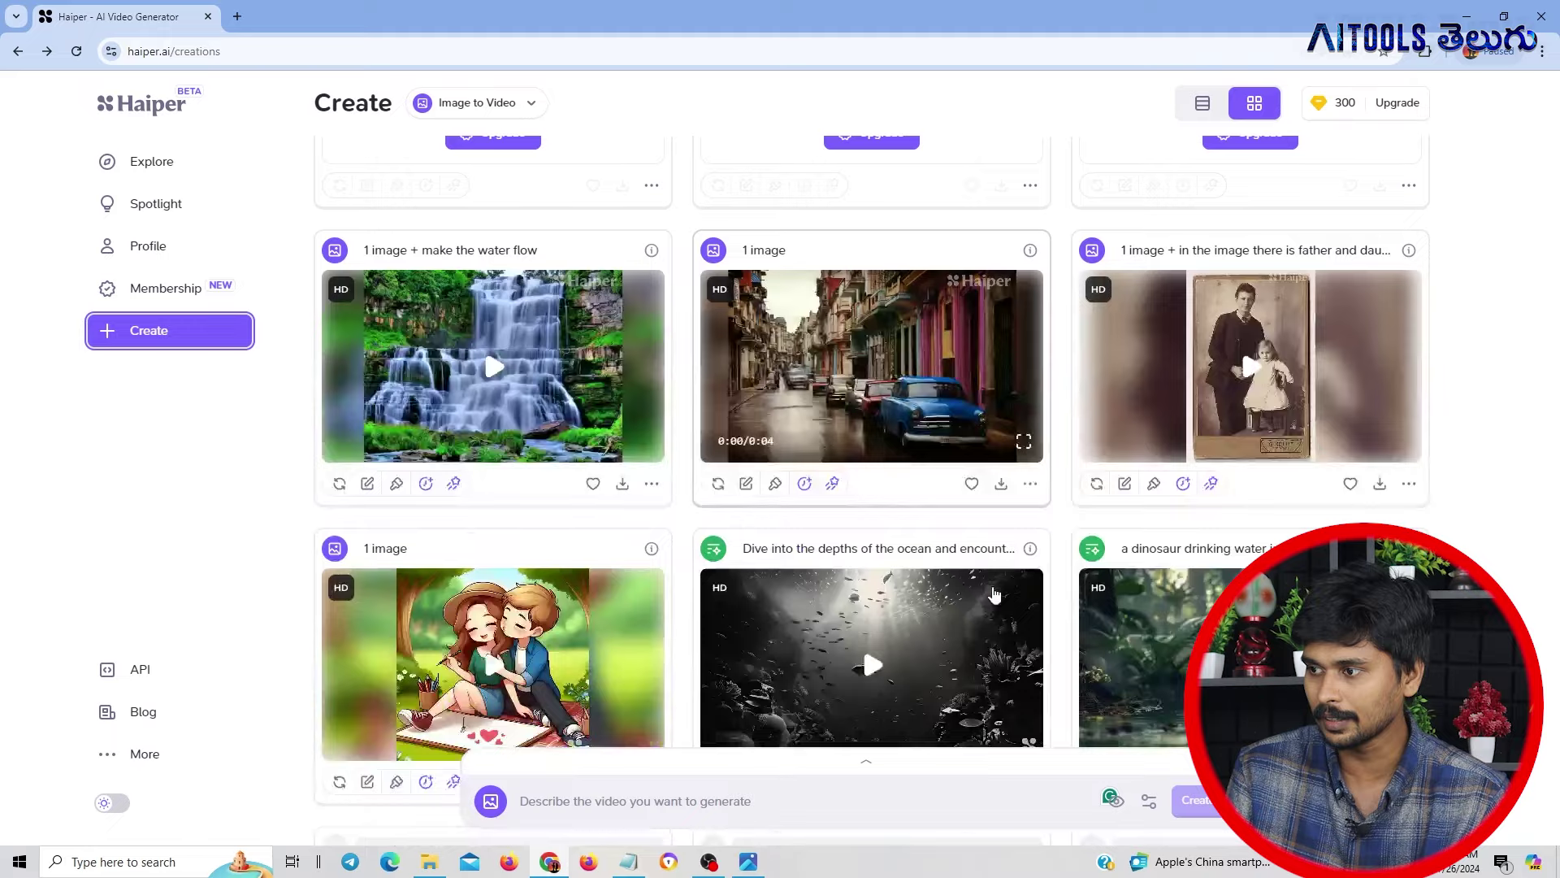
left_click(1025, 406)
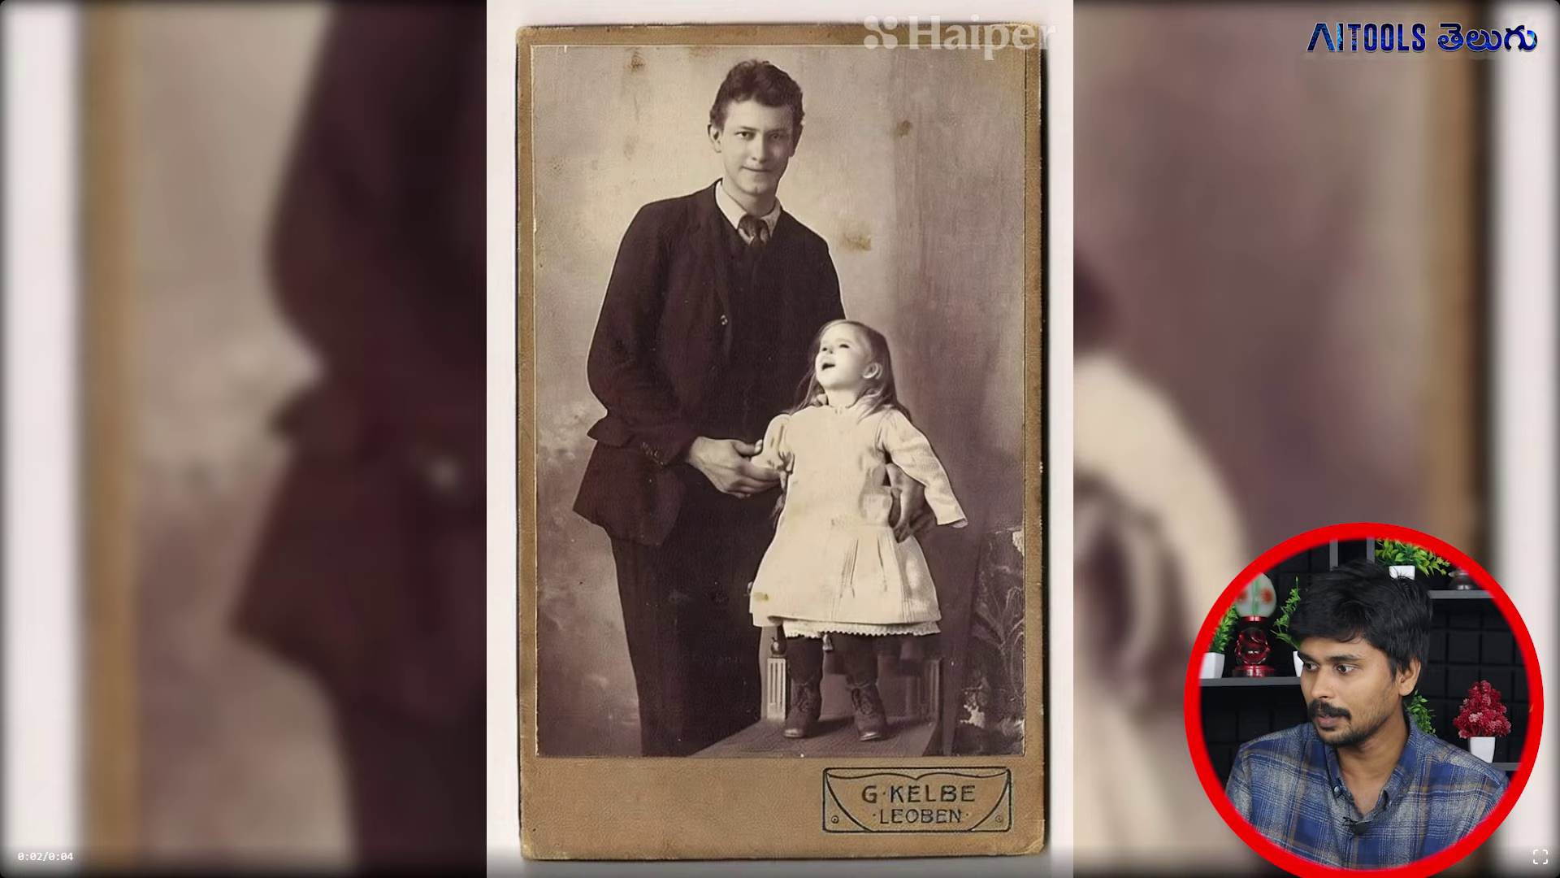
Preview the waterfall clip full screen, download it as an mp4 and play it full screen.
left_click(1542, 857)
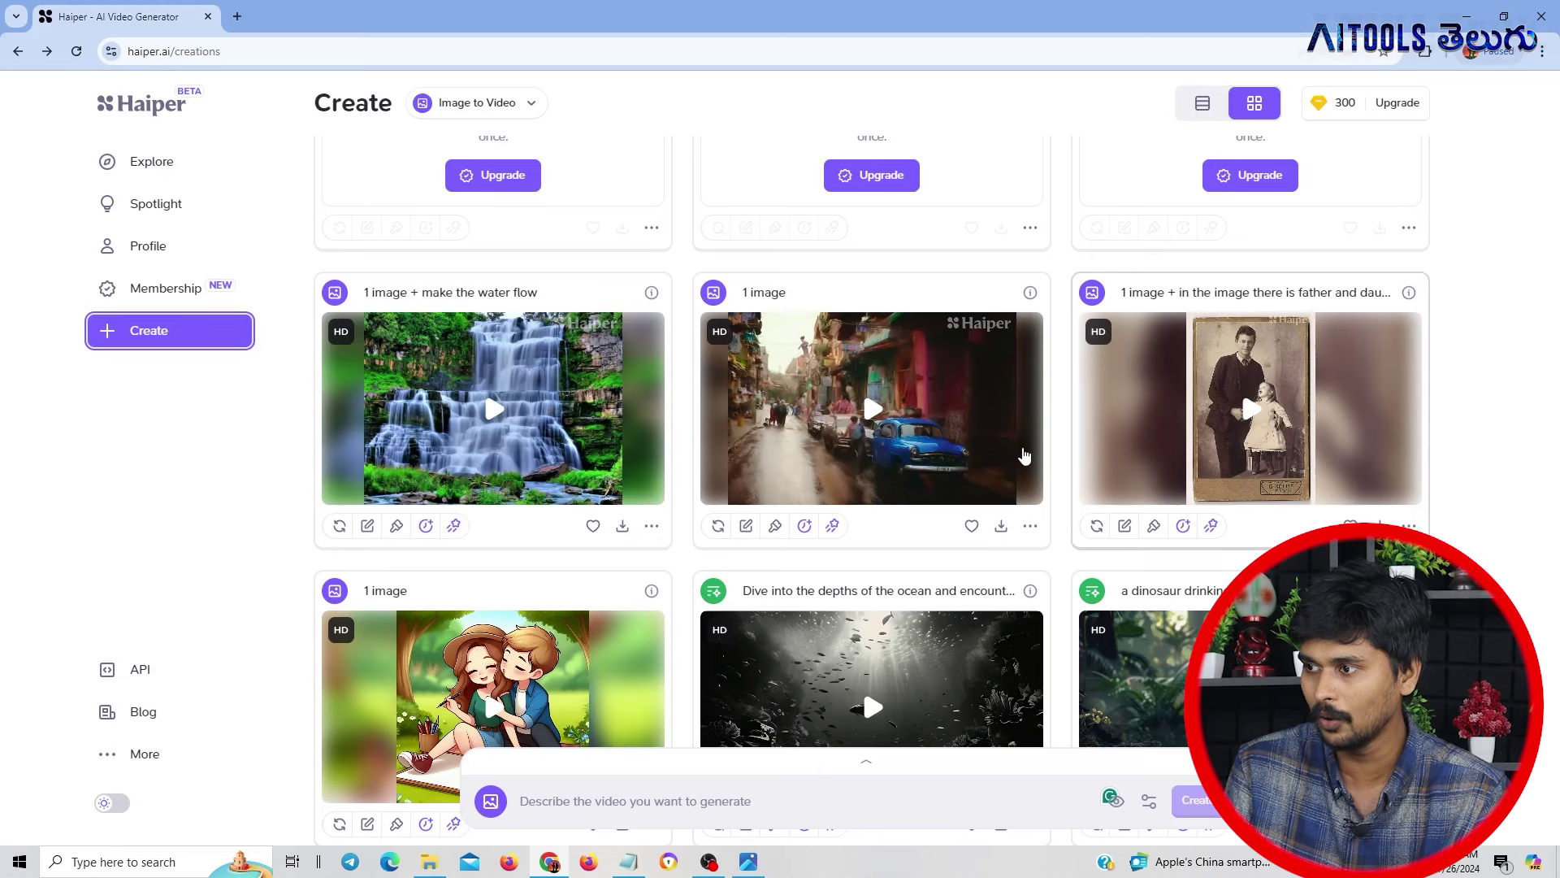
scroll(1168, 557, "up", 2)
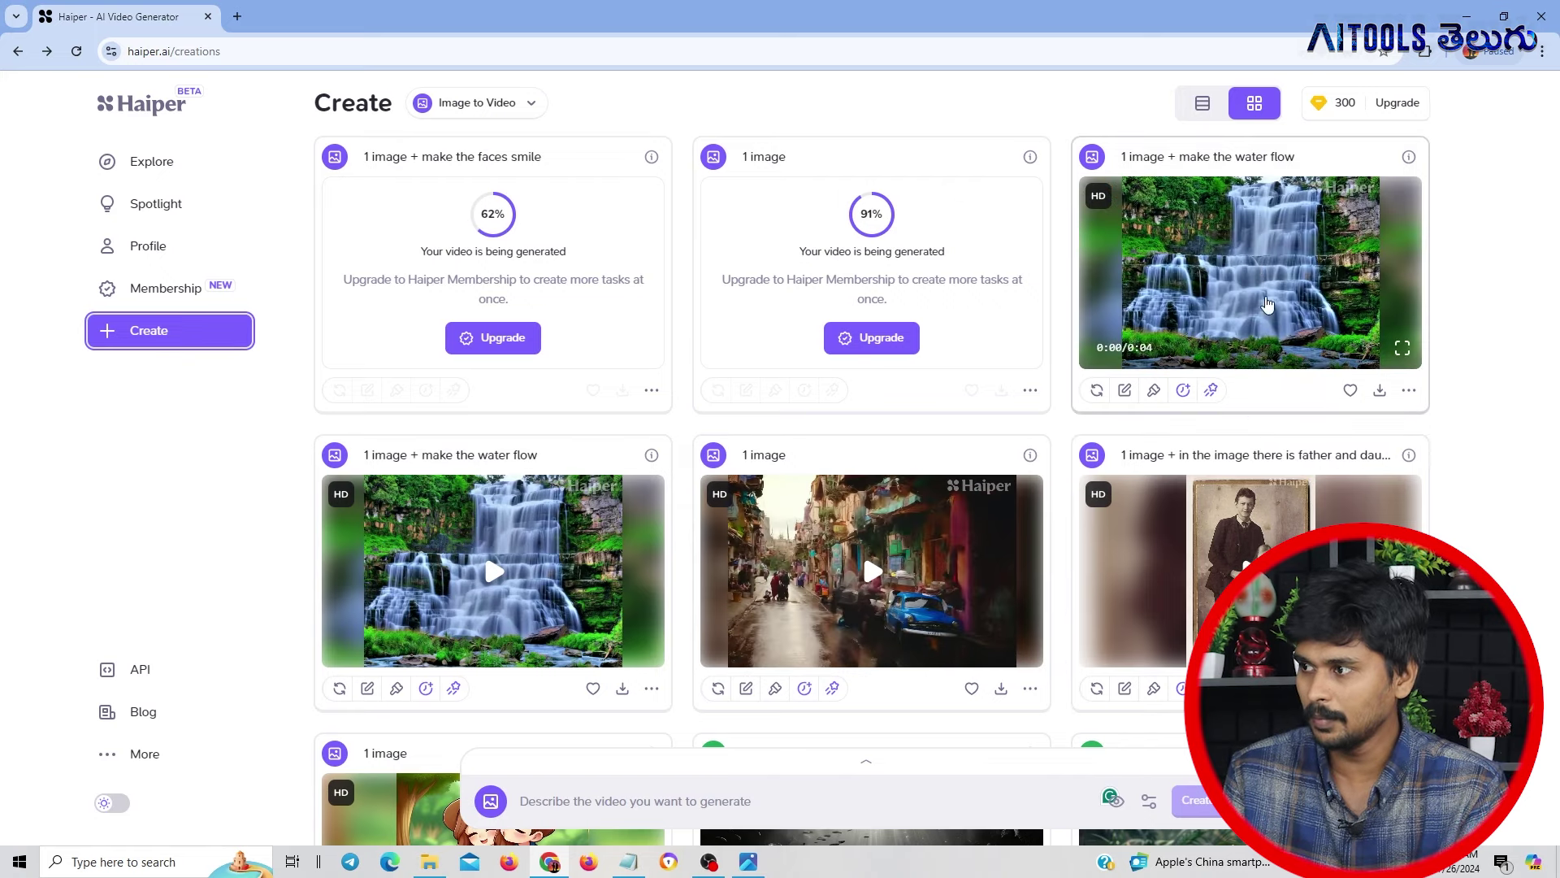
left_click(1402, 349)
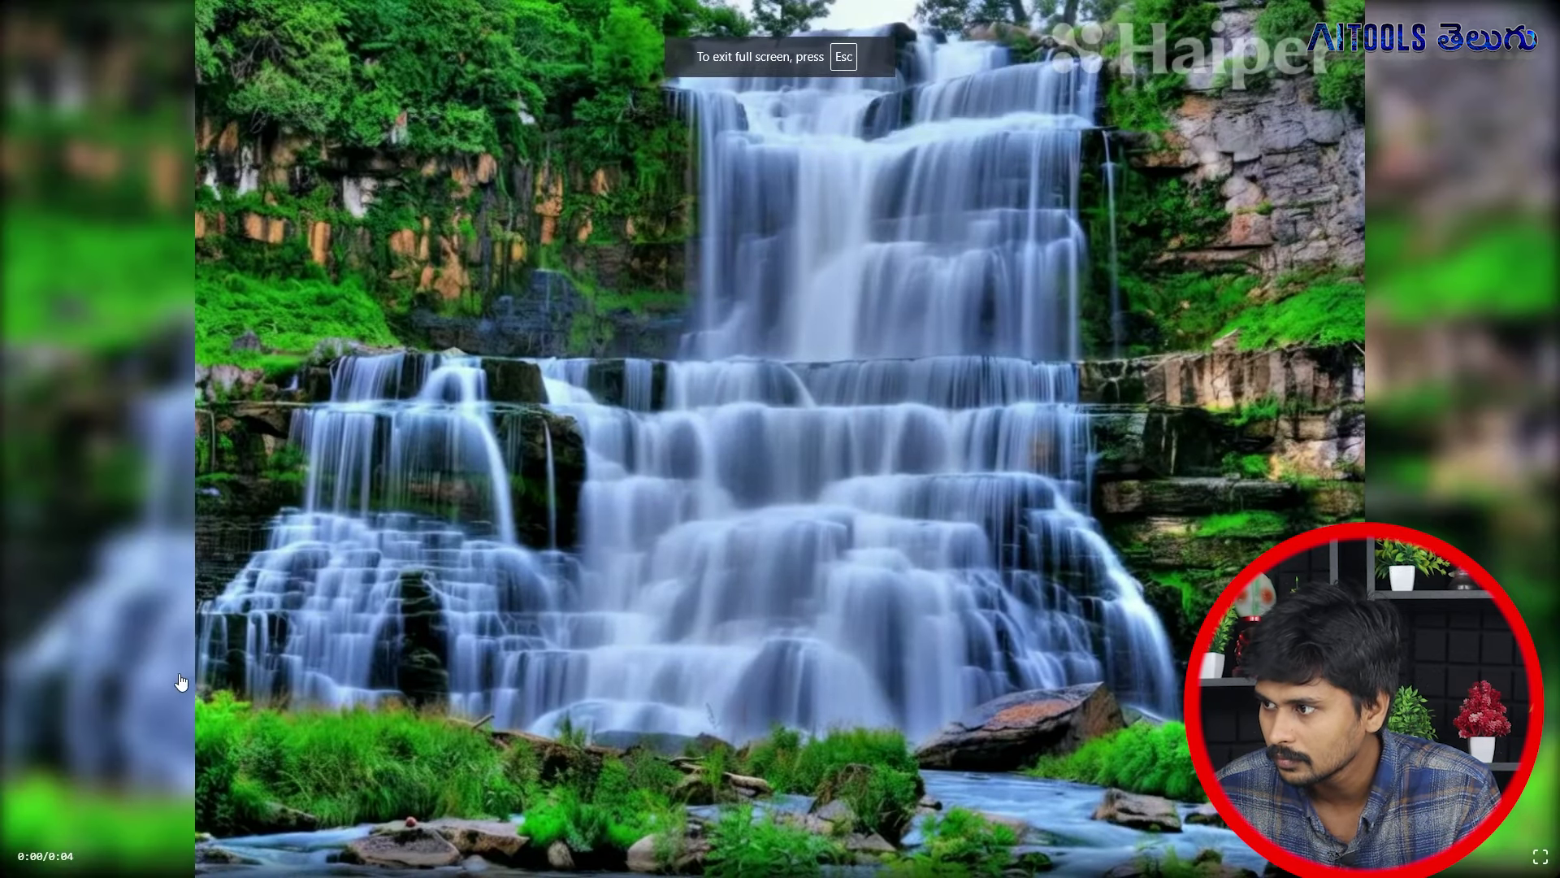
left_click(226, 650)
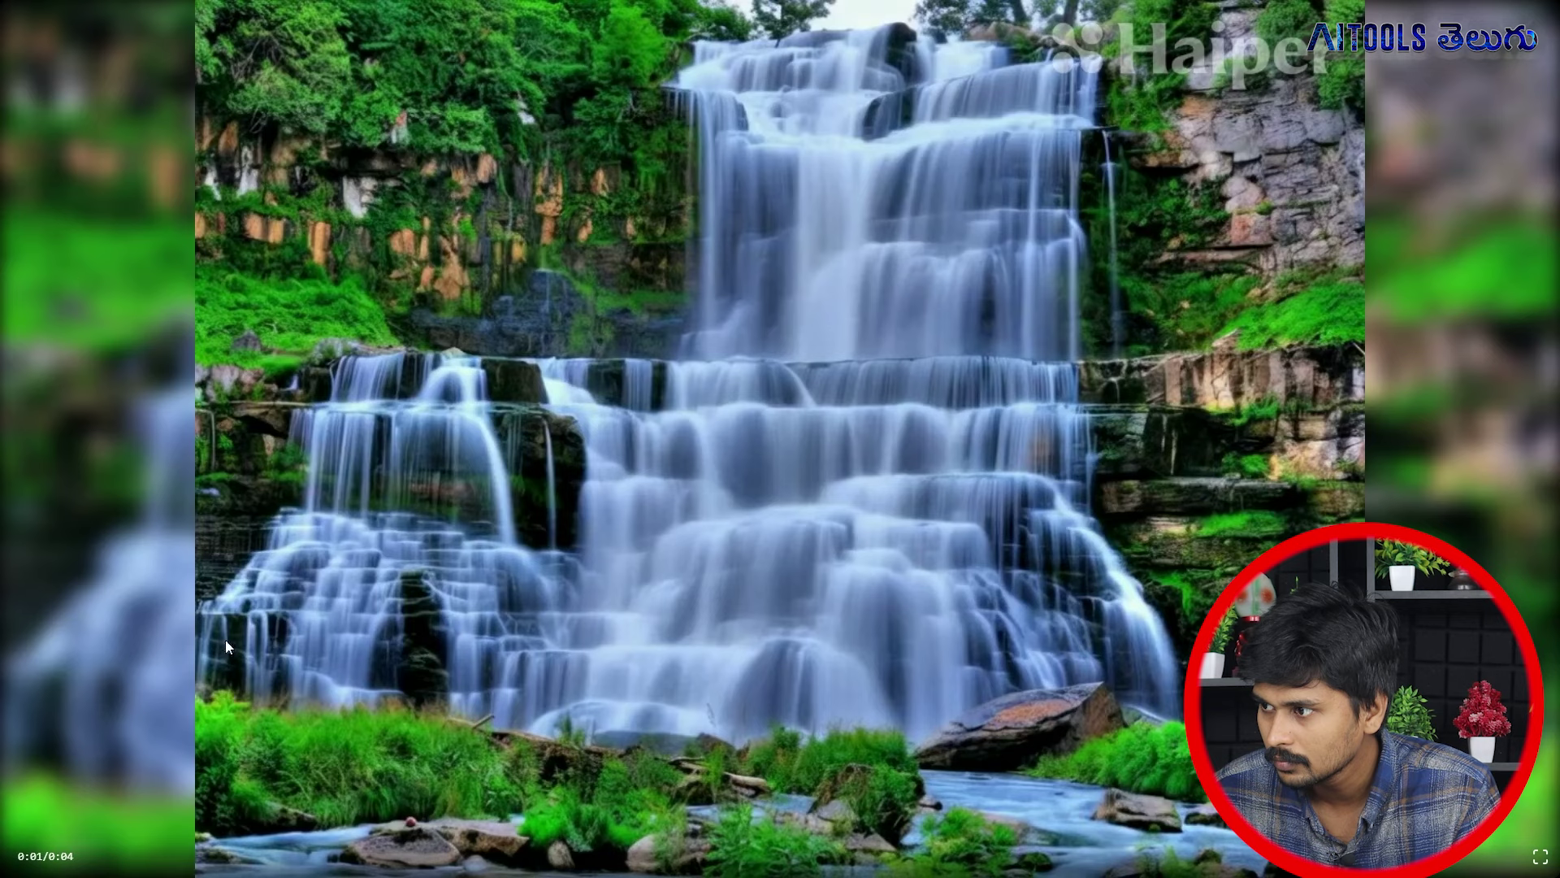
mouse_move(772, 455)
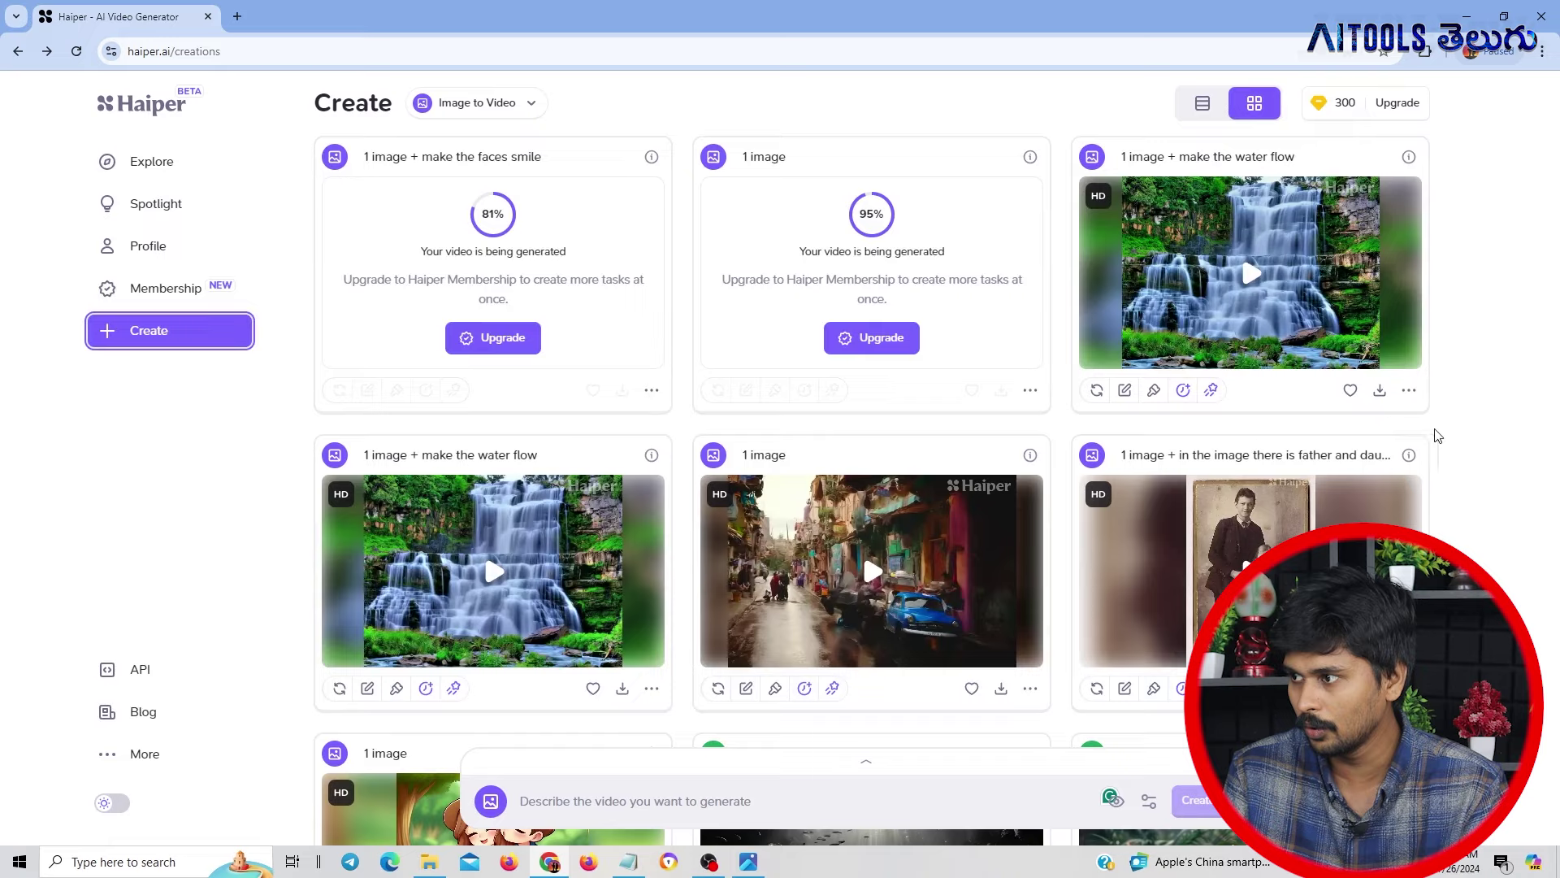
left_click(1388, 400)
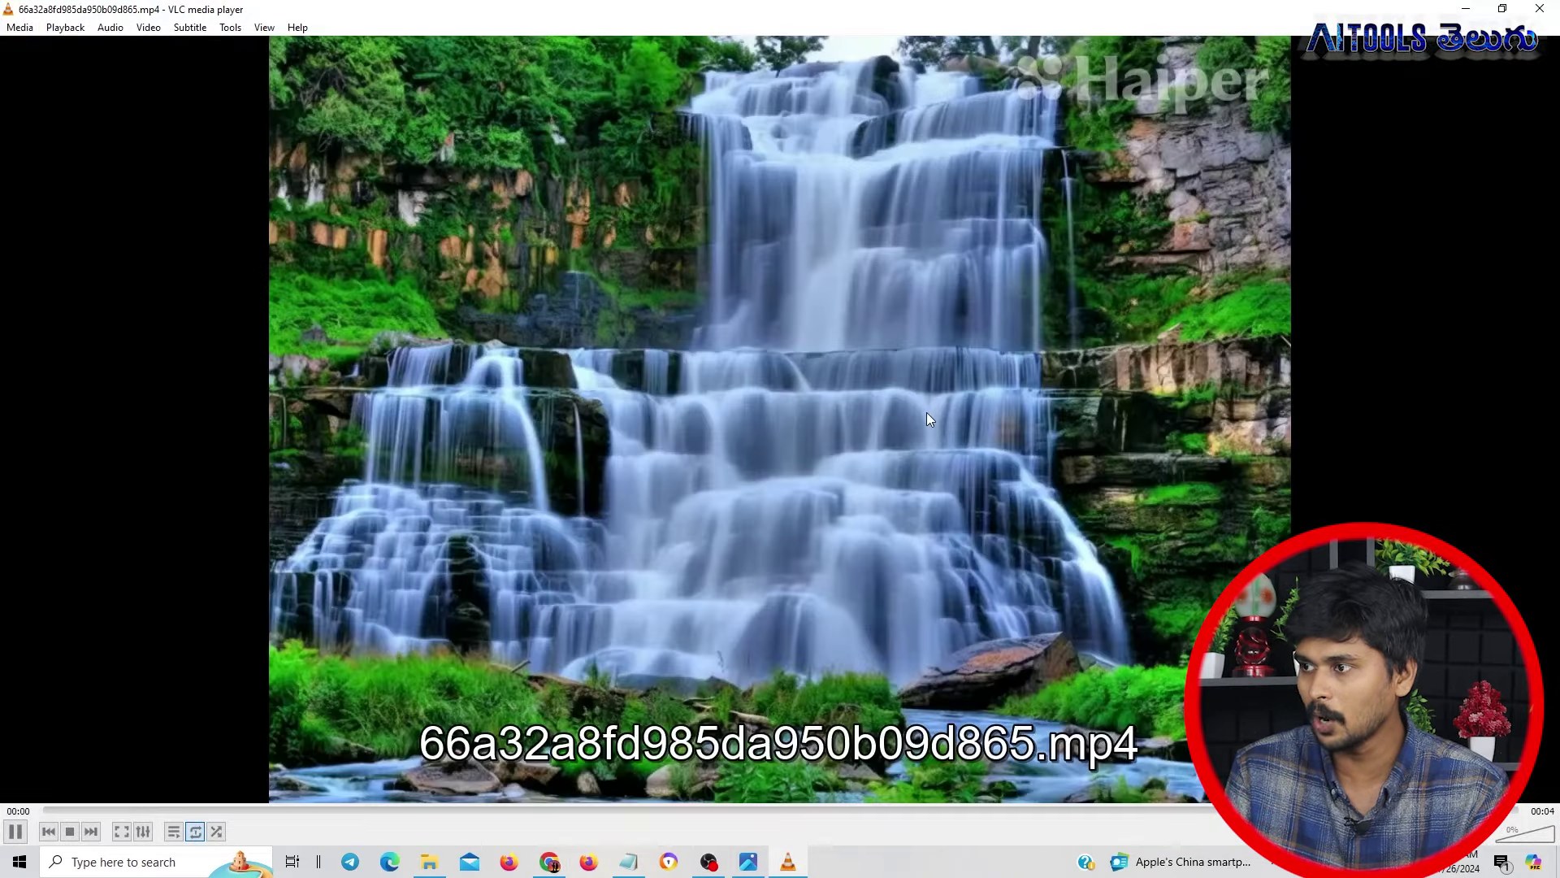
double_click(927, 412)
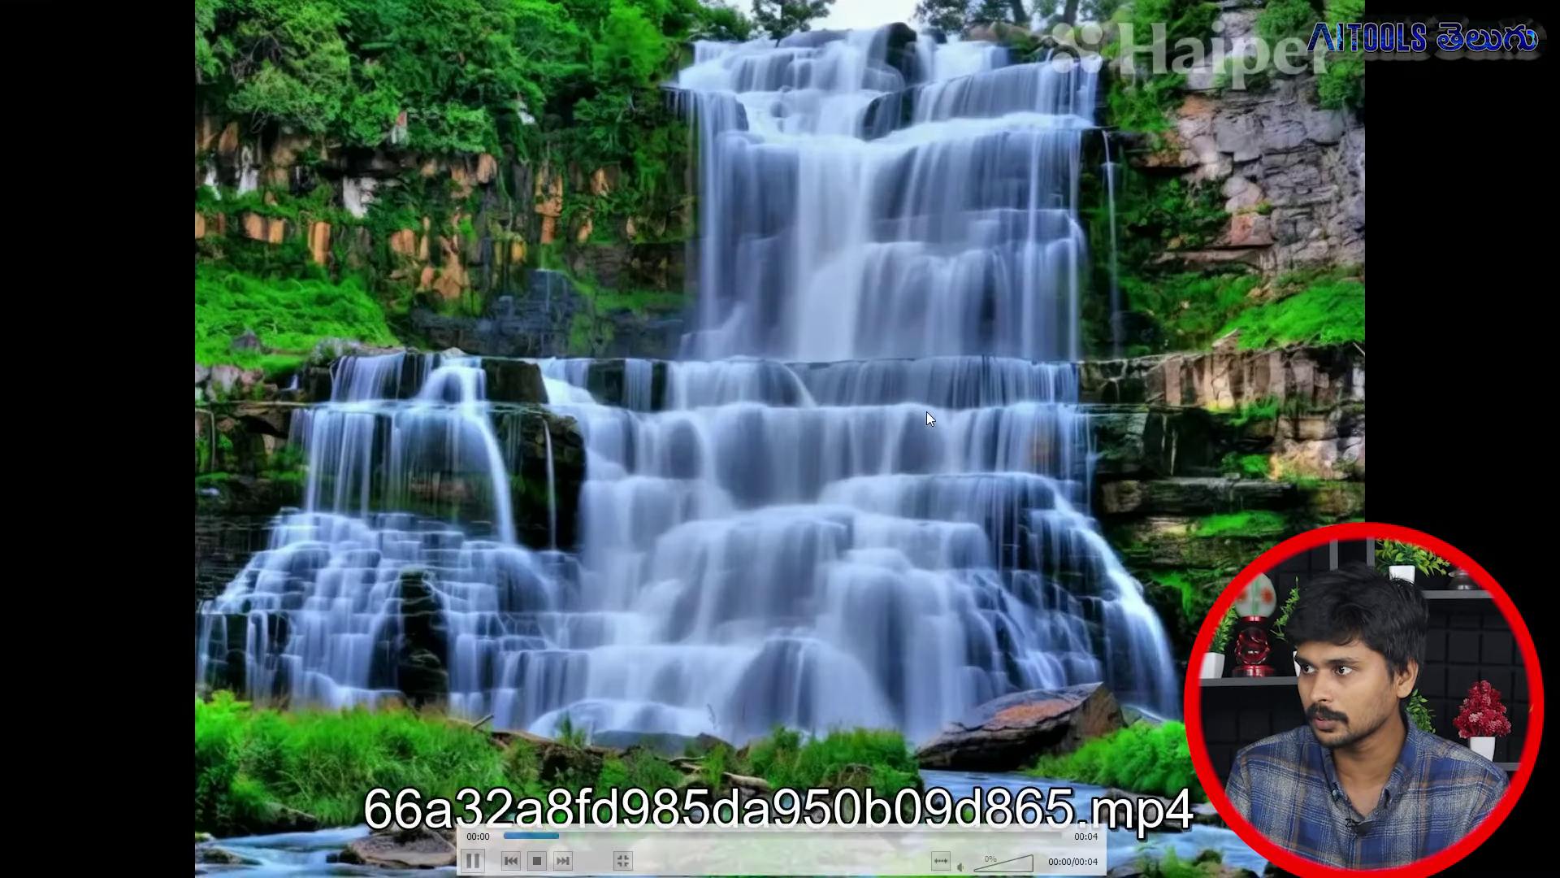